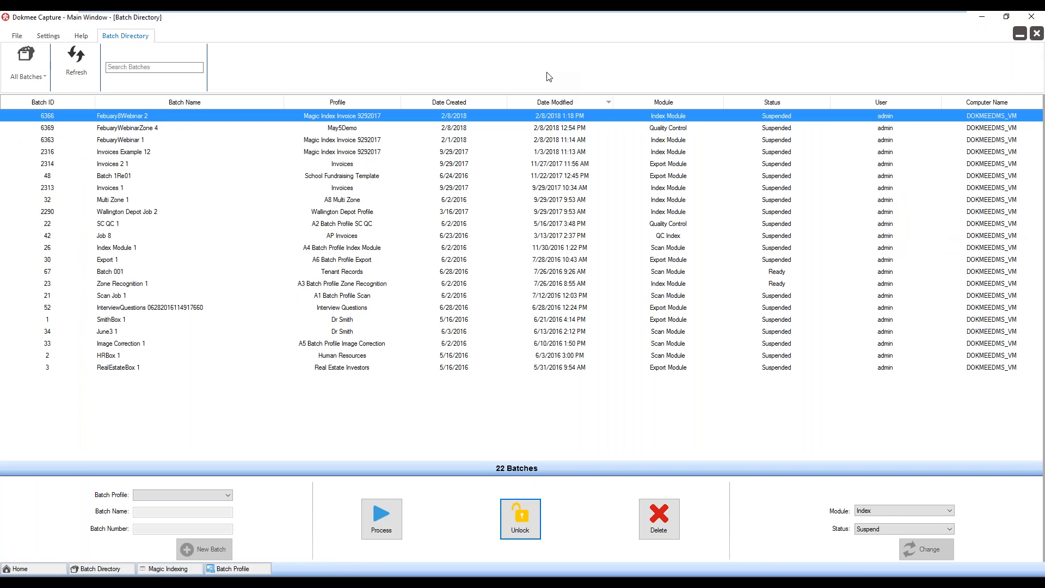
Close the batch directory and log out of the current session
{"action": "left_click", "coordinate": [1036, 34]}
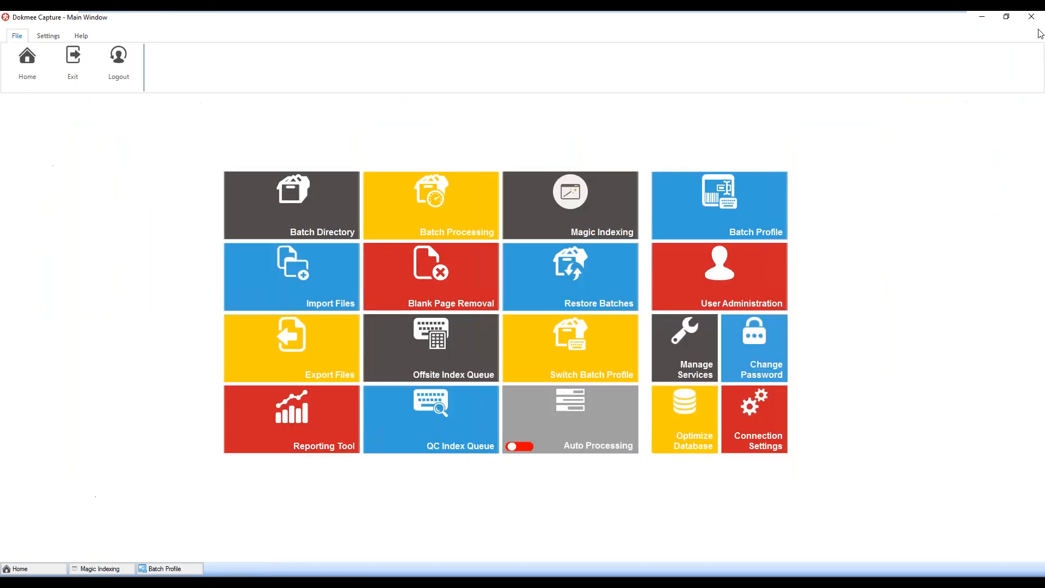
{"action": "left_click", "coordinate": [119, 57]}
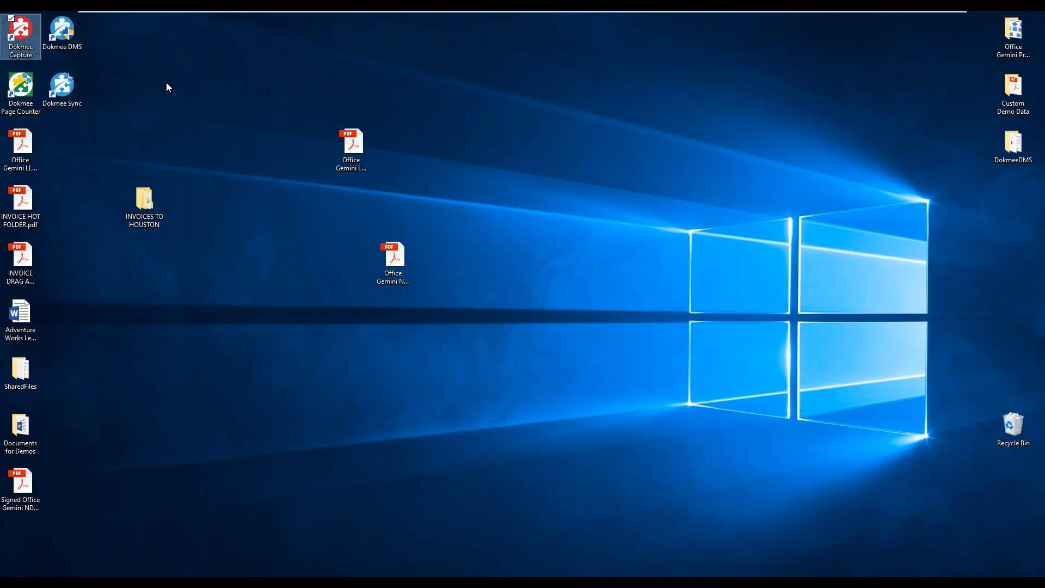
Launch Dokmee Capture from the desktop and sign in as admin with the account password
{"action": "double_click", "coordinate": [34, 35]}
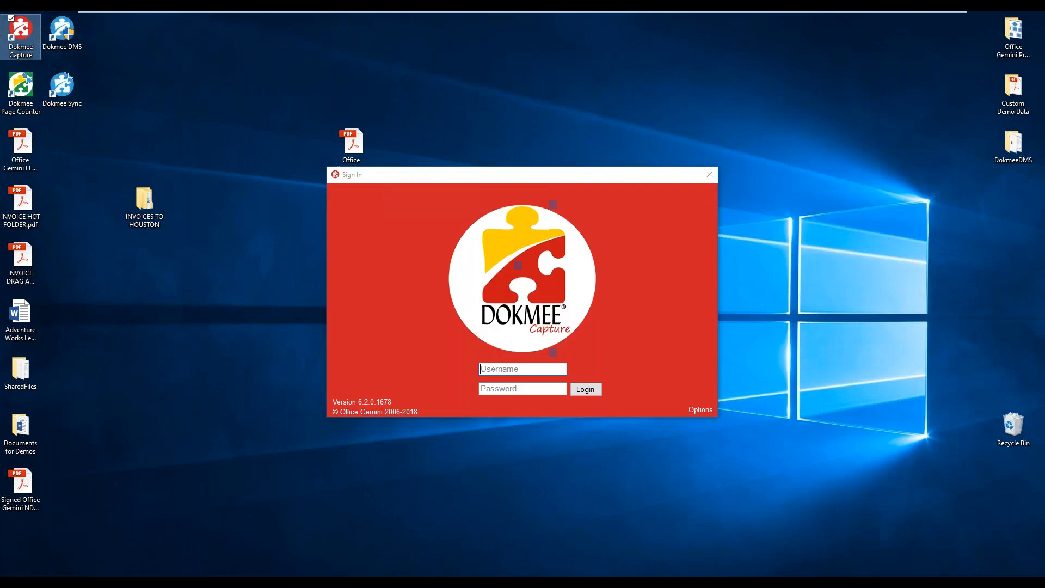
{"action": "left_click", "coordinate": [526, 372]}
{"action": "type", "text": "admin"}
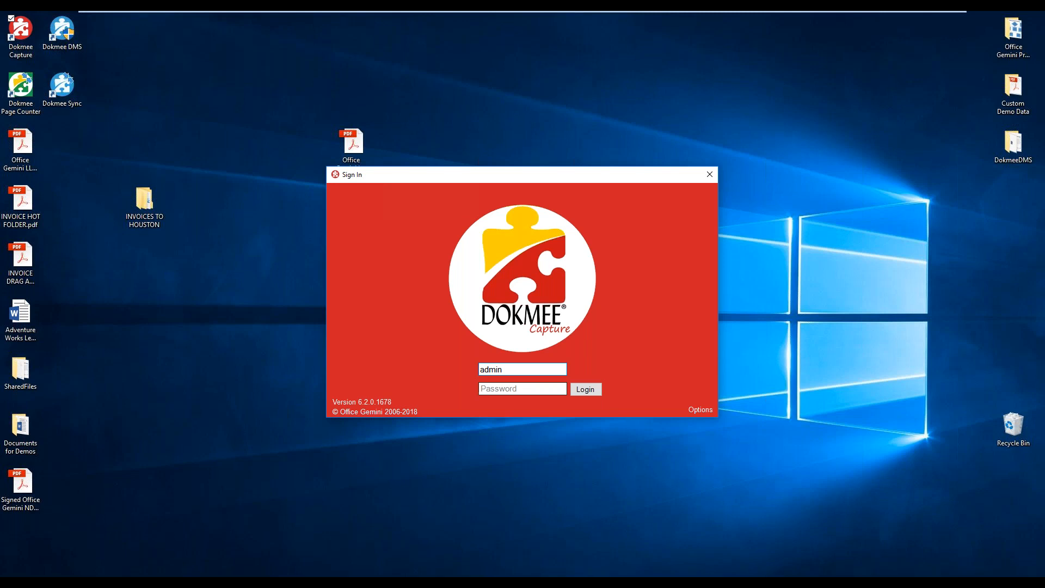
{"action": "left_click", "coordinate": [527, 388]}
{"action": "type", "text": "*****"}
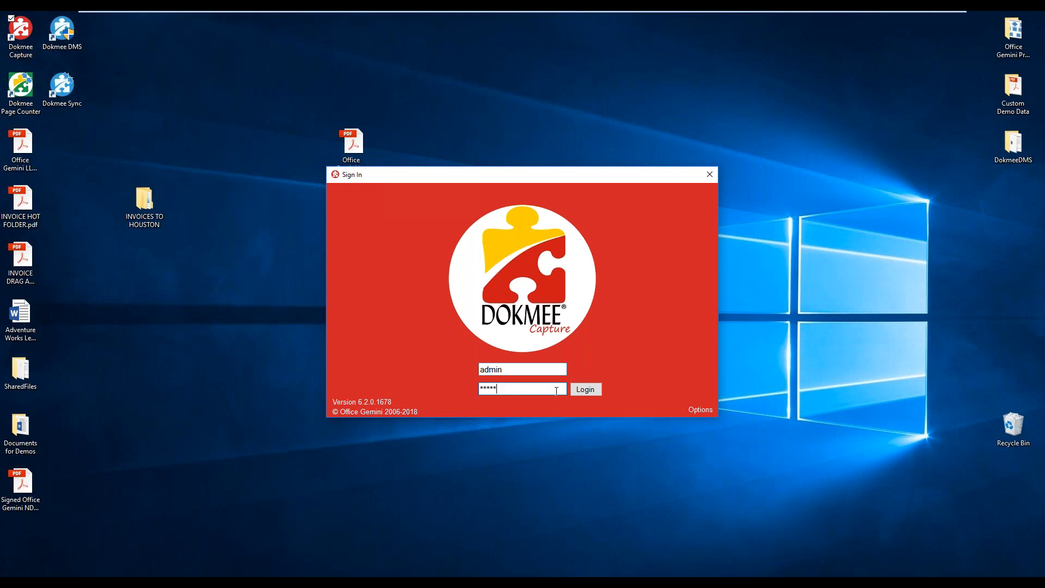
{"action": "left_click", "coordinate": [578, 392]}
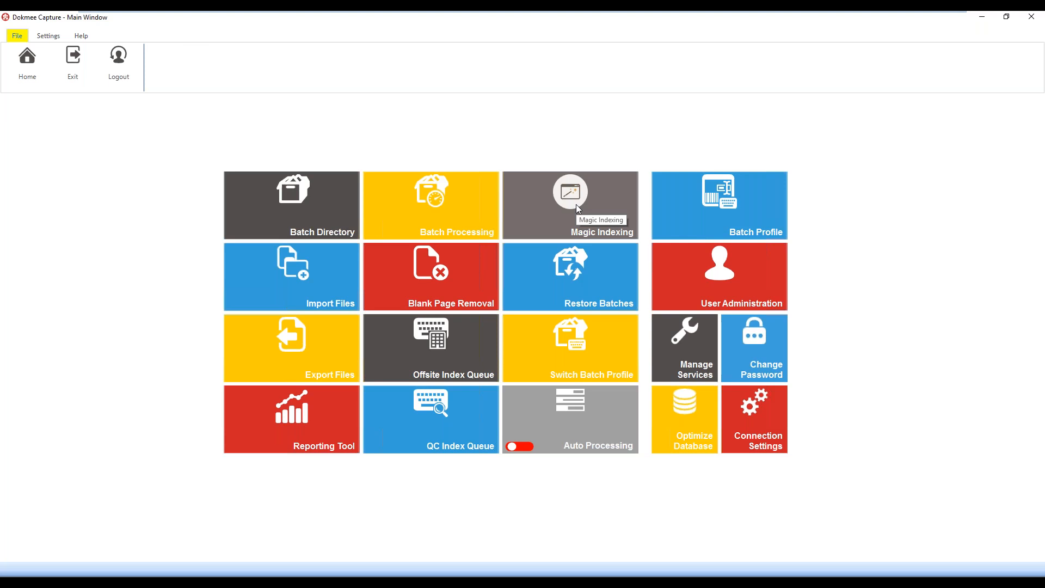
Open the May5Demo batch profile for editing and open its zone recognition template for modification
{"action": "left_click", "coordinate": [669, 214]}
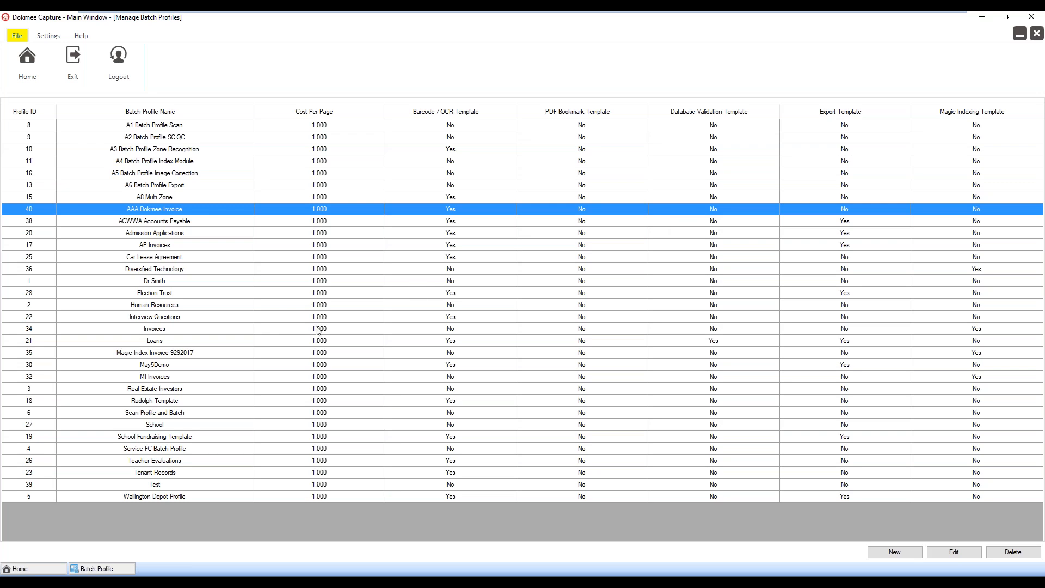
{"action": "left_click", "coordinate": [201, 355]}
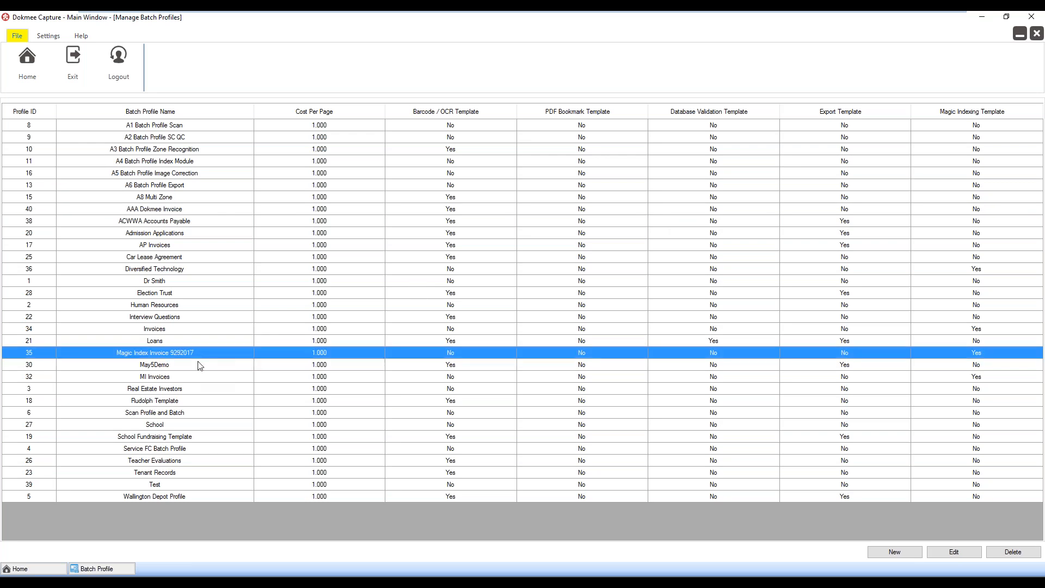
{"action": "left_click", "coordinate": [200, 366]}
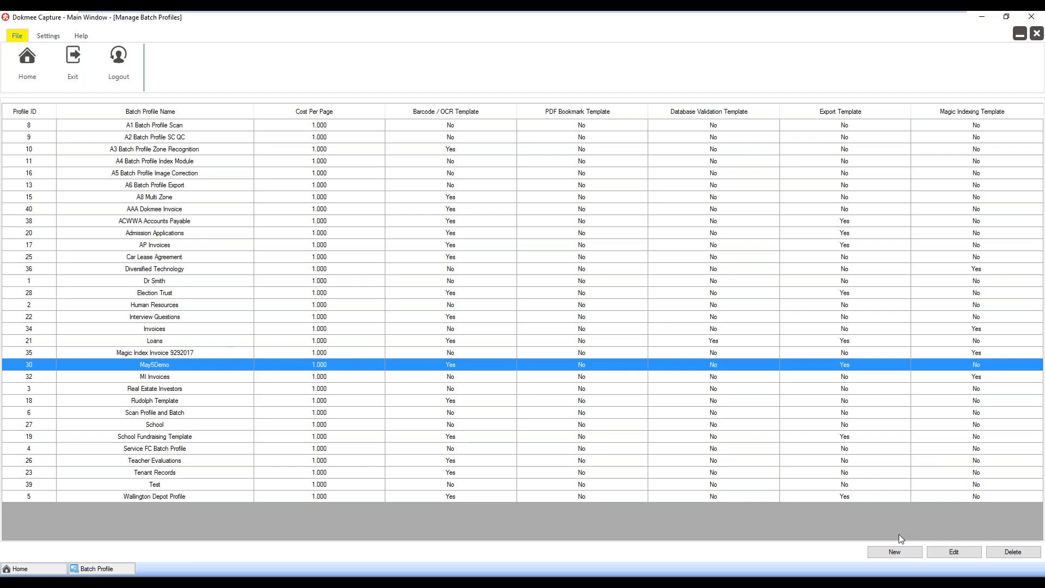
{"action": "left_click", "coordinate": [942, 553]}
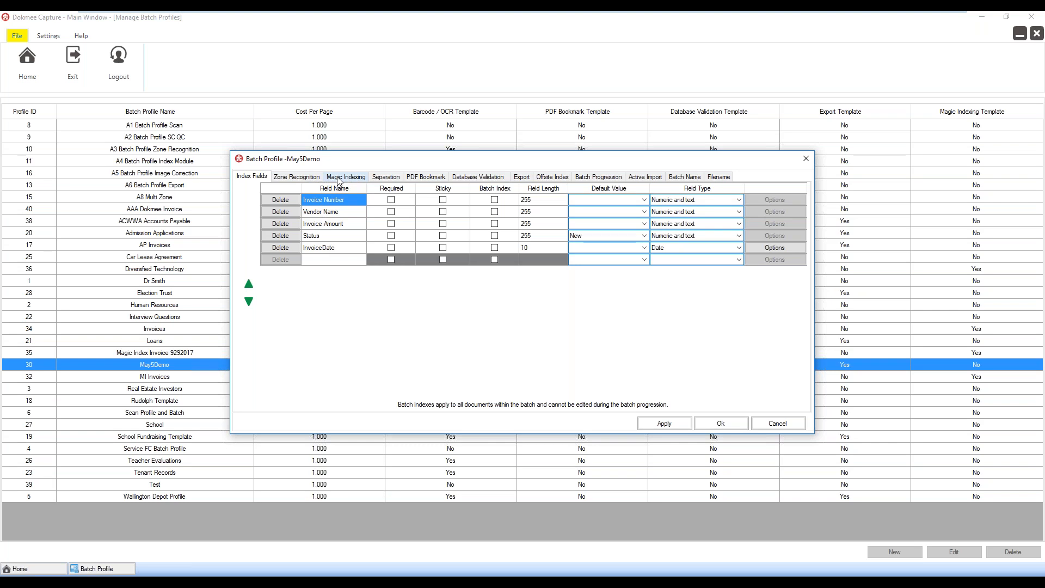
{"action": "left_click", "coordinate": [301, 178]}
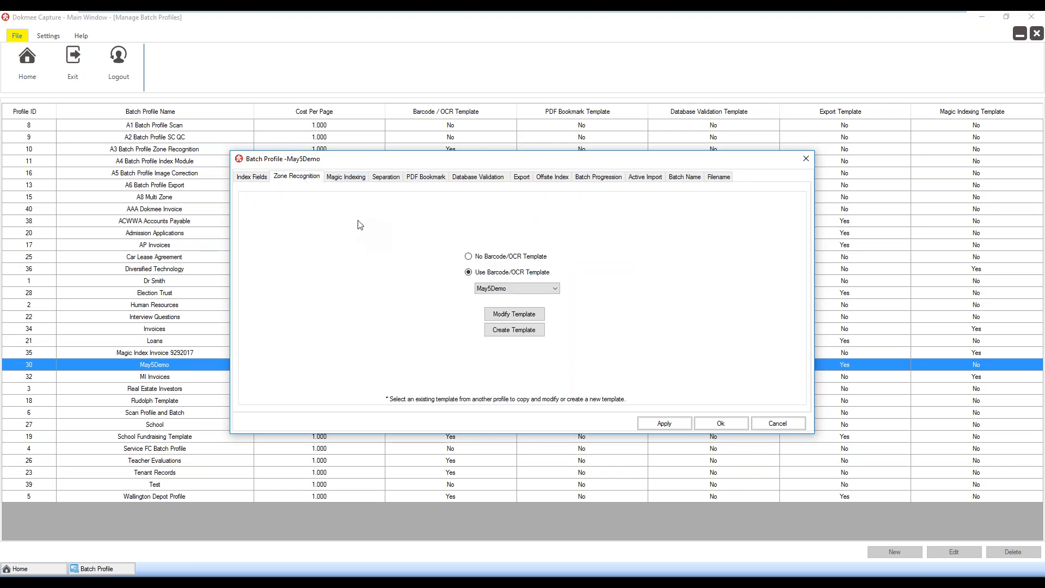
{"action": "left_click", "coordinate": [516, 316]}
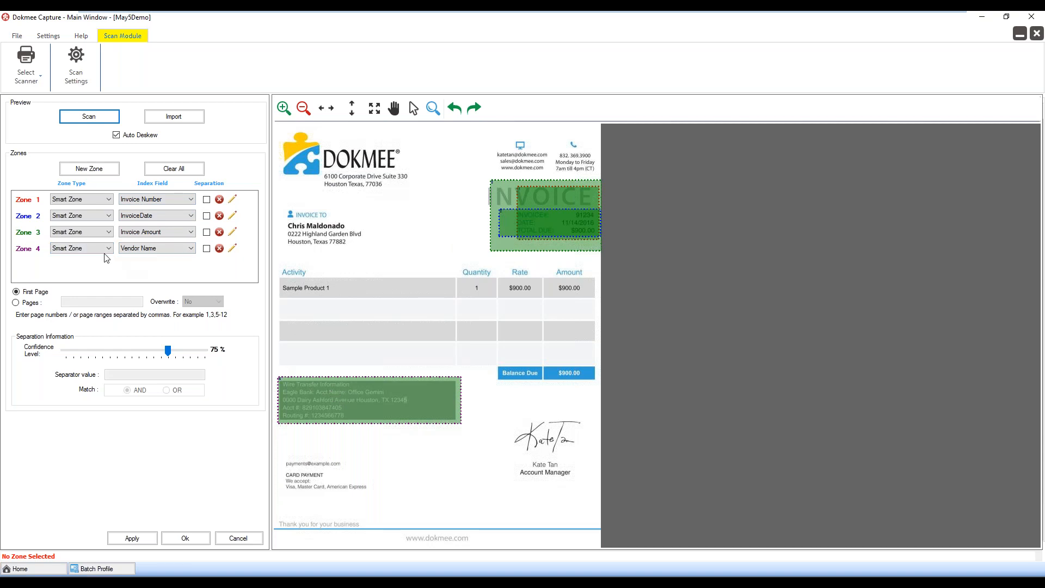
Keep Smart Zone as Zone 4's type and review the zone's target label and value location settings
{"action": "left_click", "coordinate": [90, 249]}
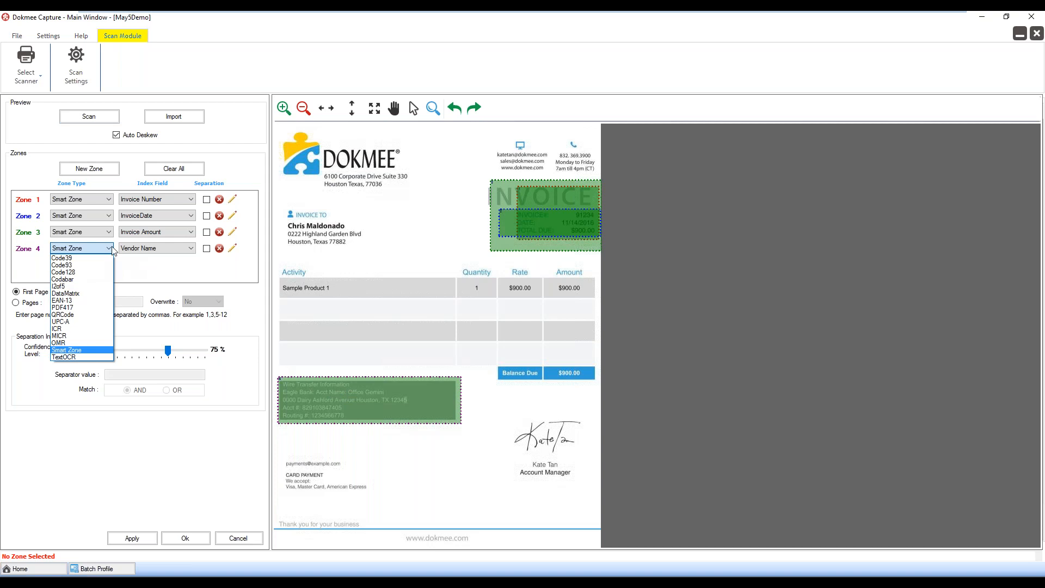
{"action": "left_click", "coordinate": [98, 350]}
{"action": "left_click", "coordinate": [371, 395]}
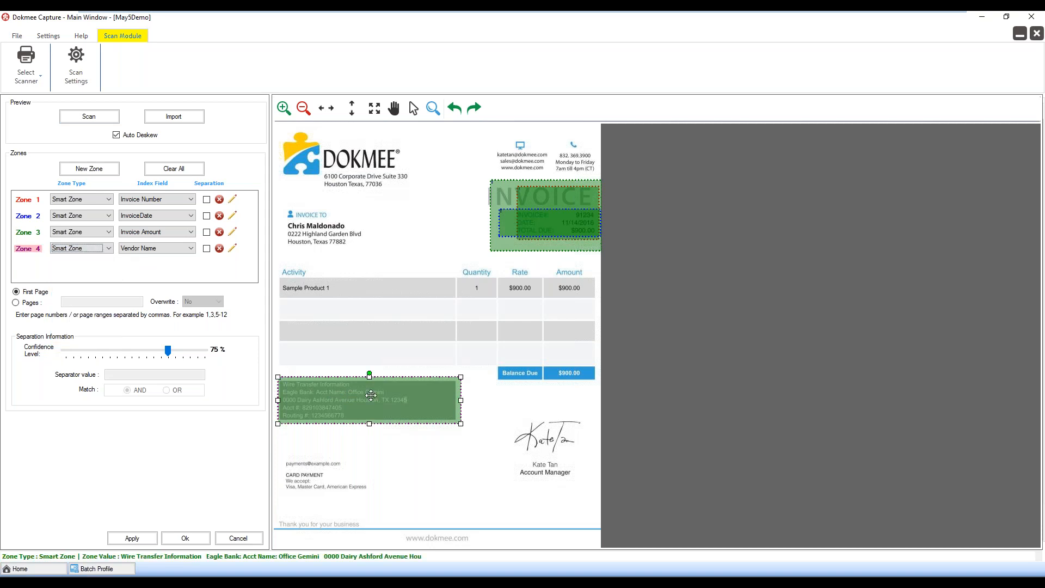
{"action": "left_click", "coordinate": [232, 248]}
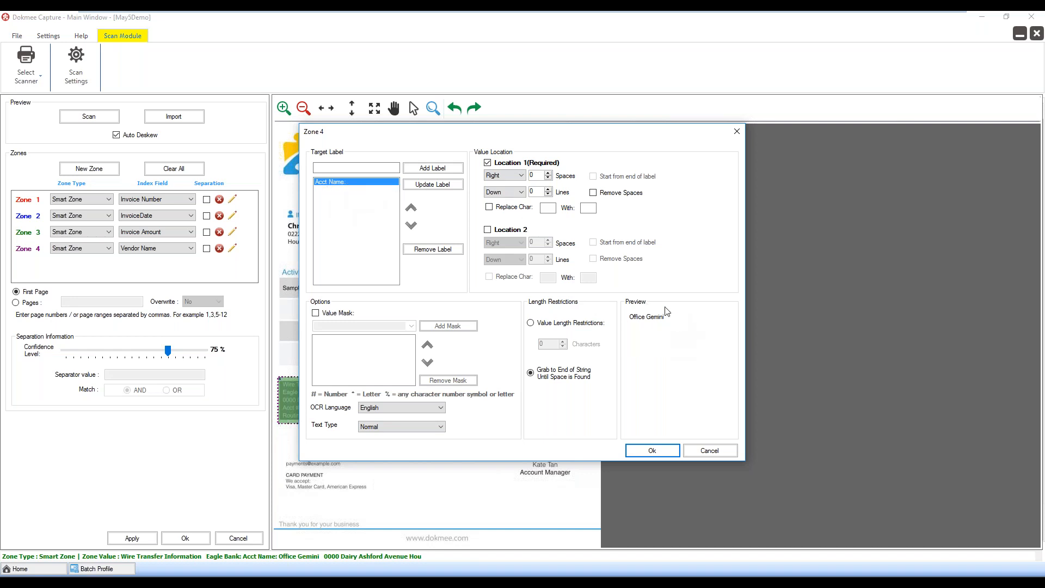
{"action": "left_click", "coordinate": [658, 451]}
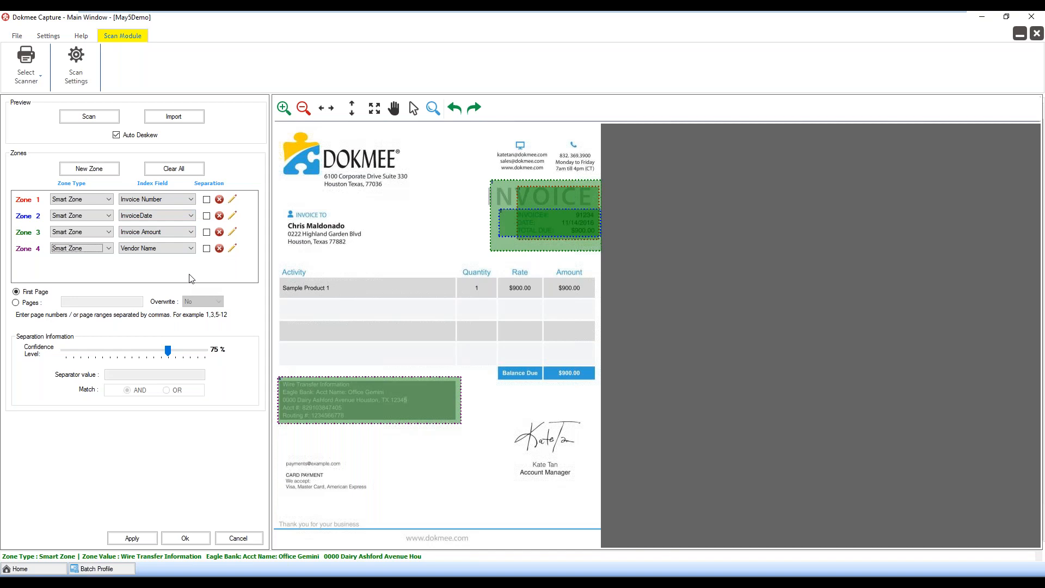
Add a fifth zone to view the available zone types, and delete that zone again
{"action": "left_click", "coordinate": [97, 172]}
{"action": "left_click", "coordinate": [108, 264]}
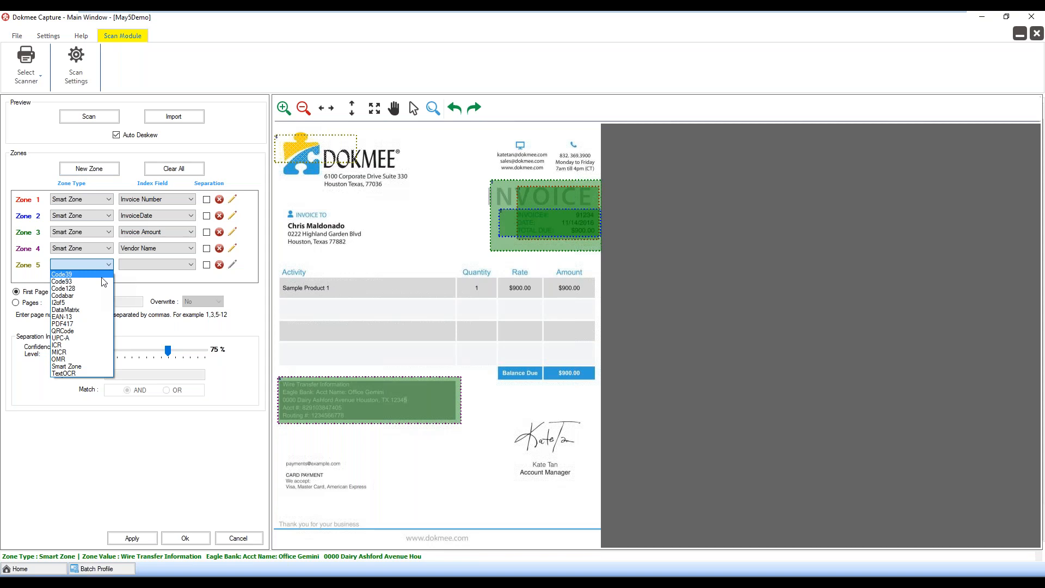
{"action": "left_click", "coordinate": [220, 270]}
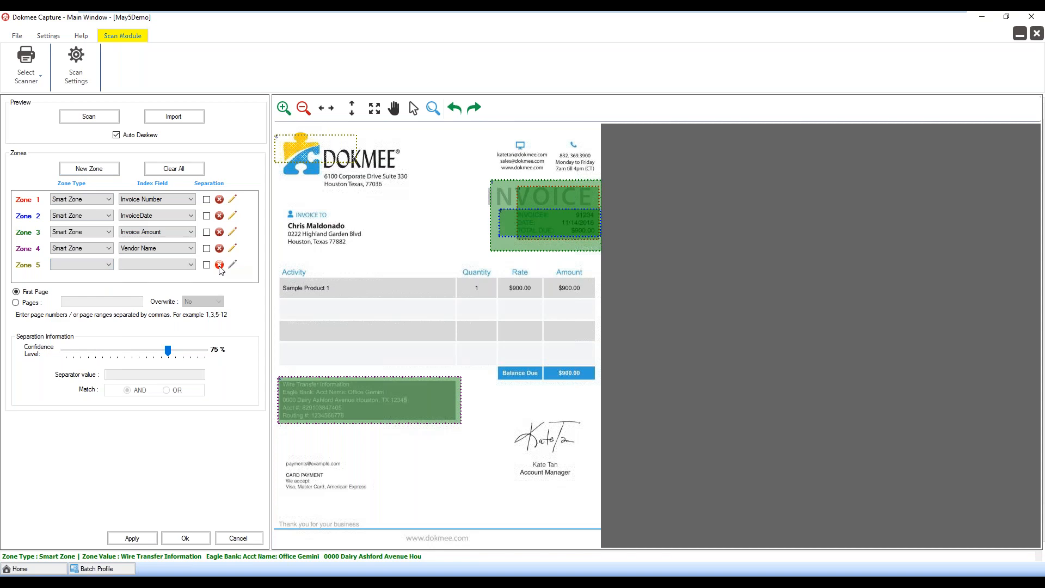
{"action": "left_click", "coordinate": [220, 266]}
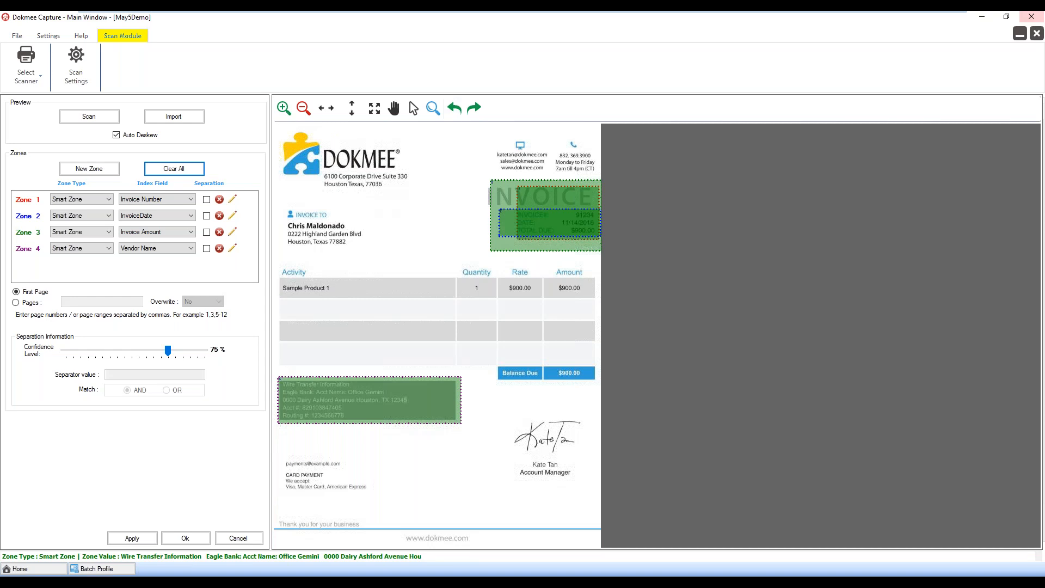
Close the May5Demo template and profile, and open the magic indexing template of the Magic Index Invoice 9292017 profile for modification
{"action": "left_click", "coordinate": [1037, 34]}
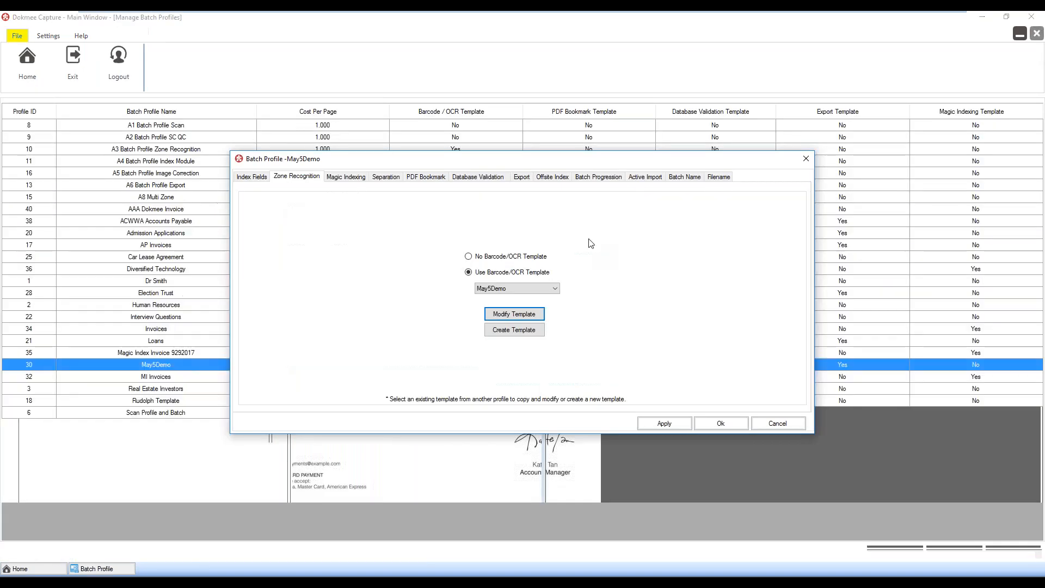
{"action": "left_click", "coordinate": [806, 160]}
{"action": "left_click", "coordinate": [220, 354]}
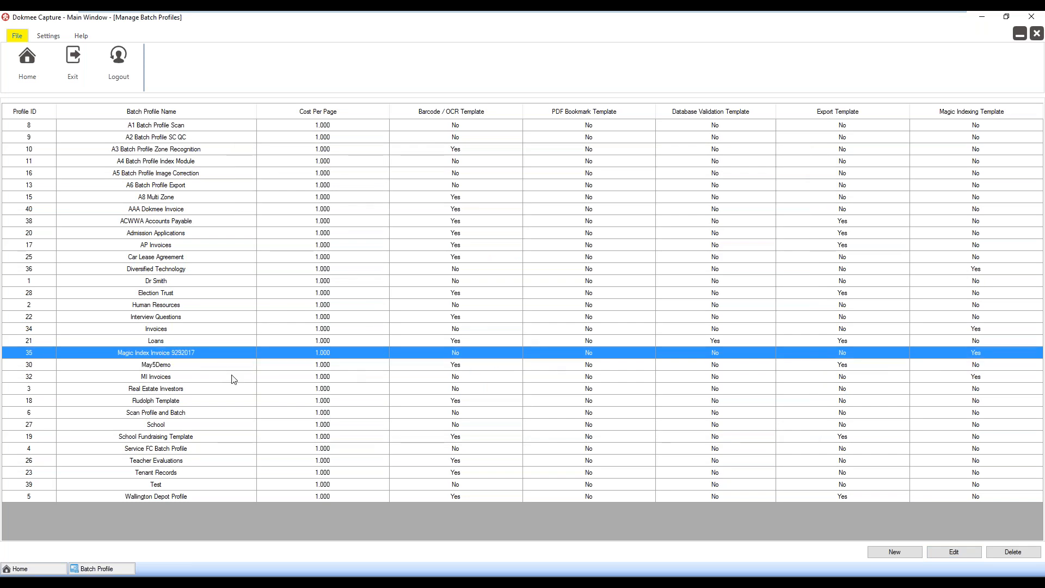
{"action": "left_click", "coordinate": [939, 554]}
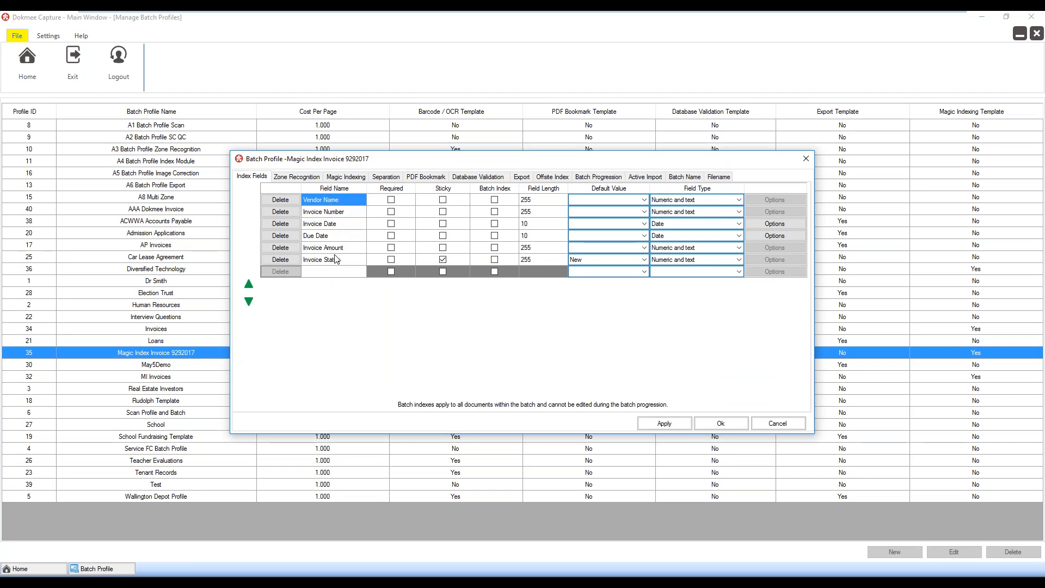
{"action": "left_click", "coordinate": [337, 180]}
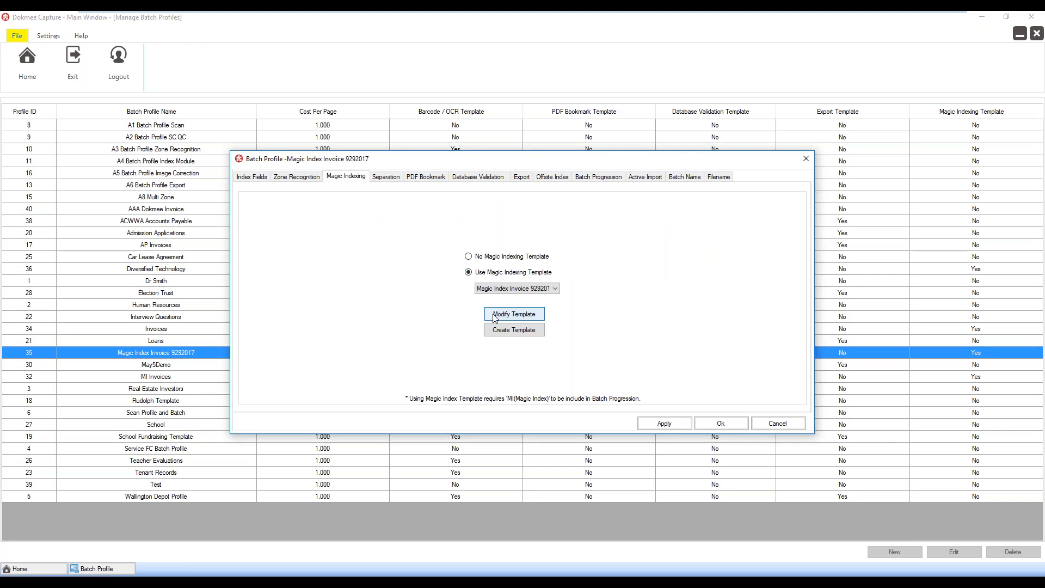
{"action": "left_click", "coordinate": [514, 314]}
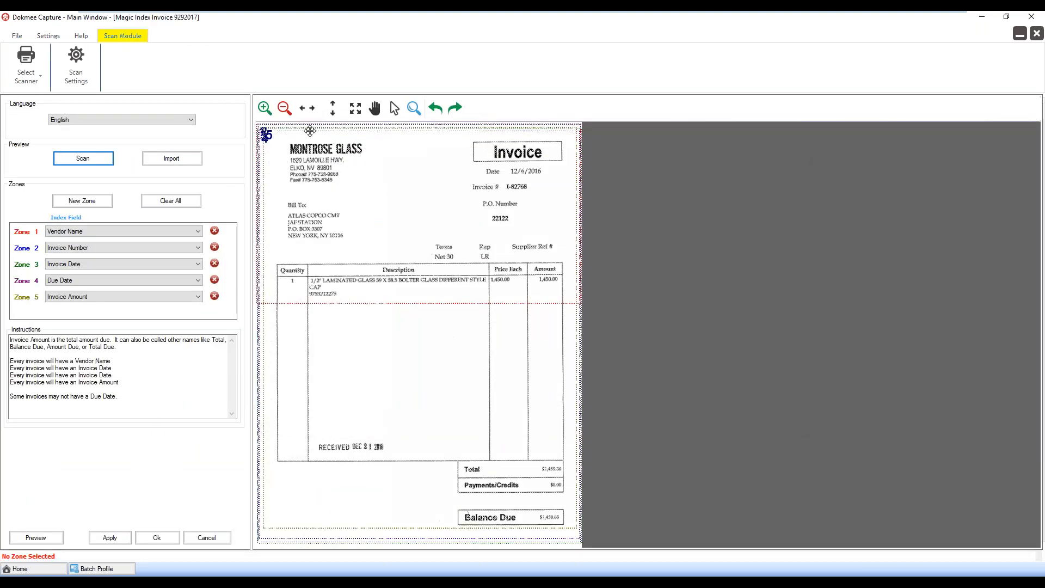
Examine the sample invoice up close and the index fields available for Zone 1, keeping Vendor Name selected
{"action": "left_click", "coordinate": [263, 108]}
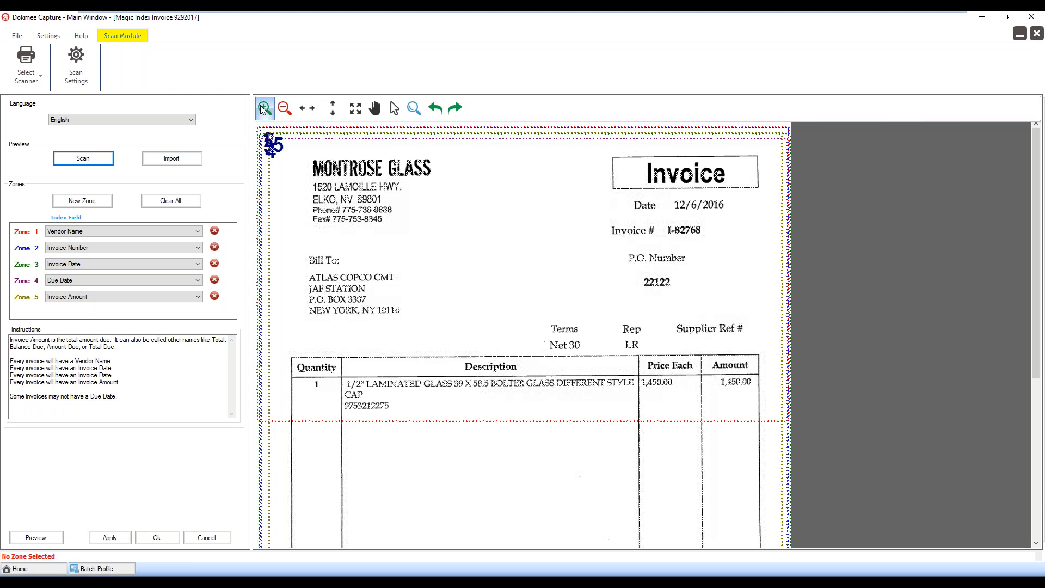
{"action": "left_click", "coordinate": [110, 234]}
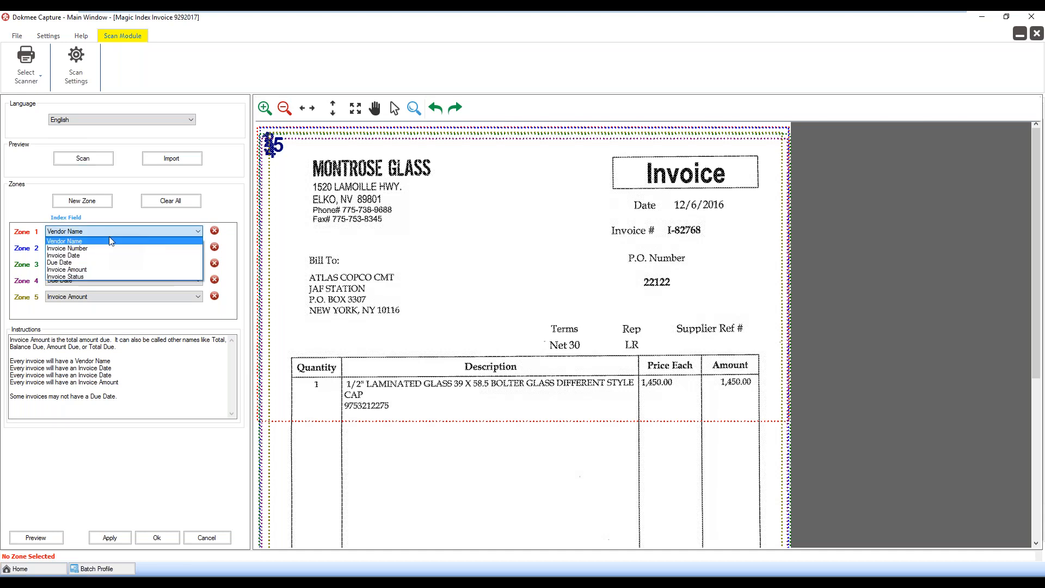
{"action": "left_click", "coordinate": [110, 241]}
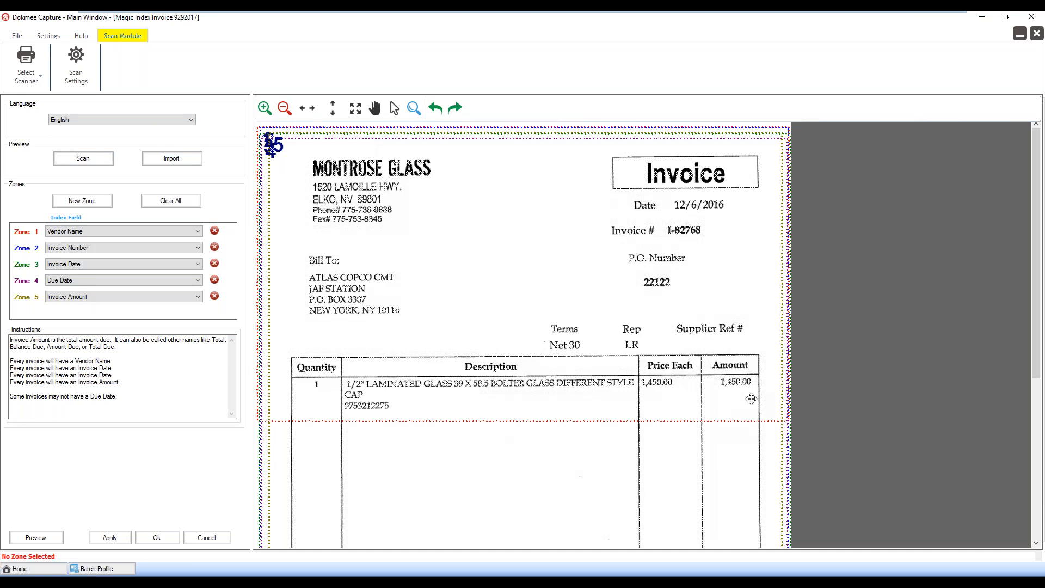
{"action": "left_click", "coordinate": [267, 113]}
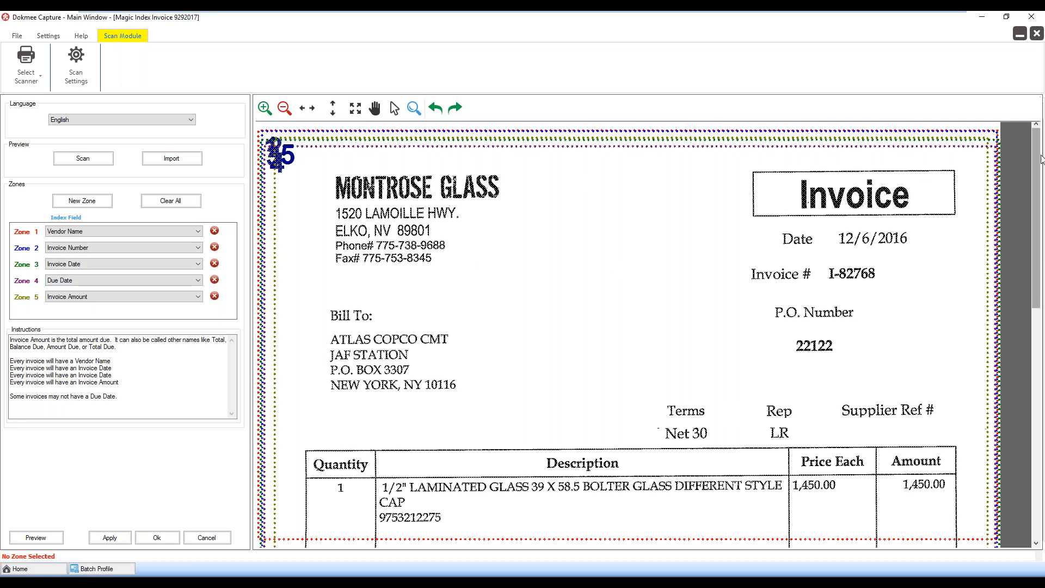
{"action": "left_click_drag", "start_coordinate": [1042, 177], "coordinate": [1043, 224]}
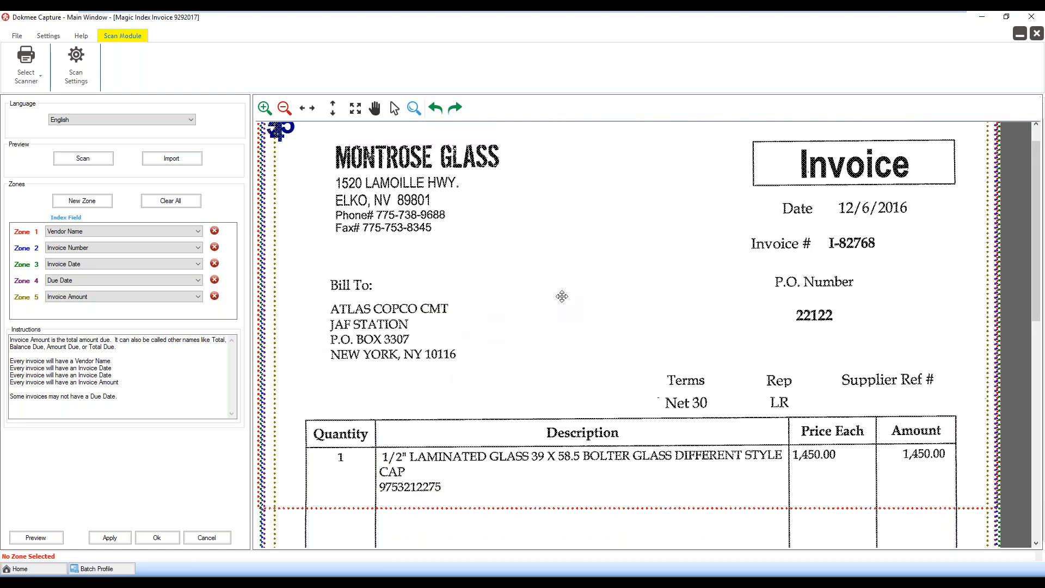
Close the magic indexing template, its batch profile and the batch profile list
{"action": "left_click", "coordinate": [1036, 34]}
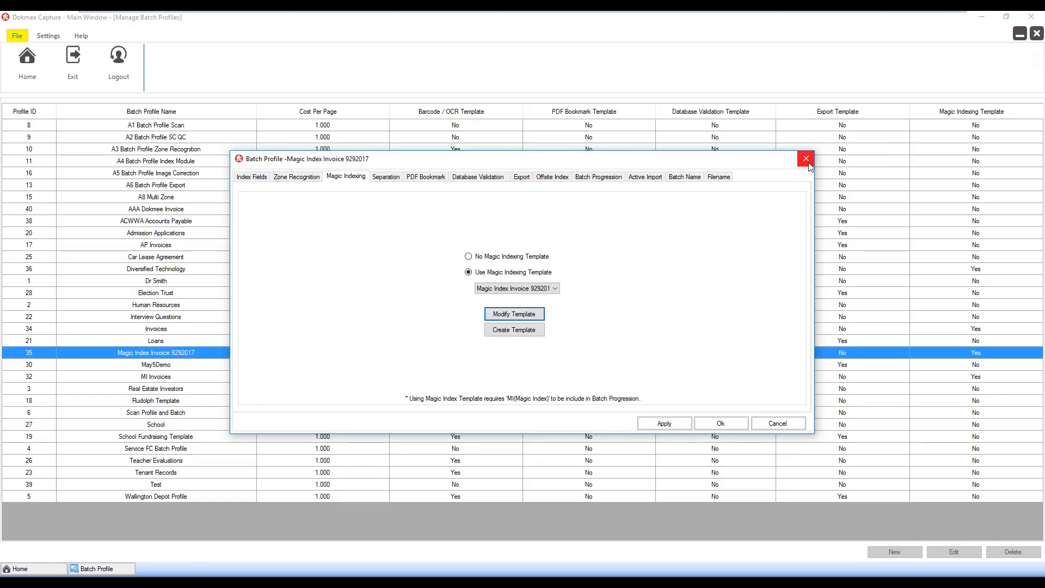
{"action": "left_click", "coordinate": [807, 160]}
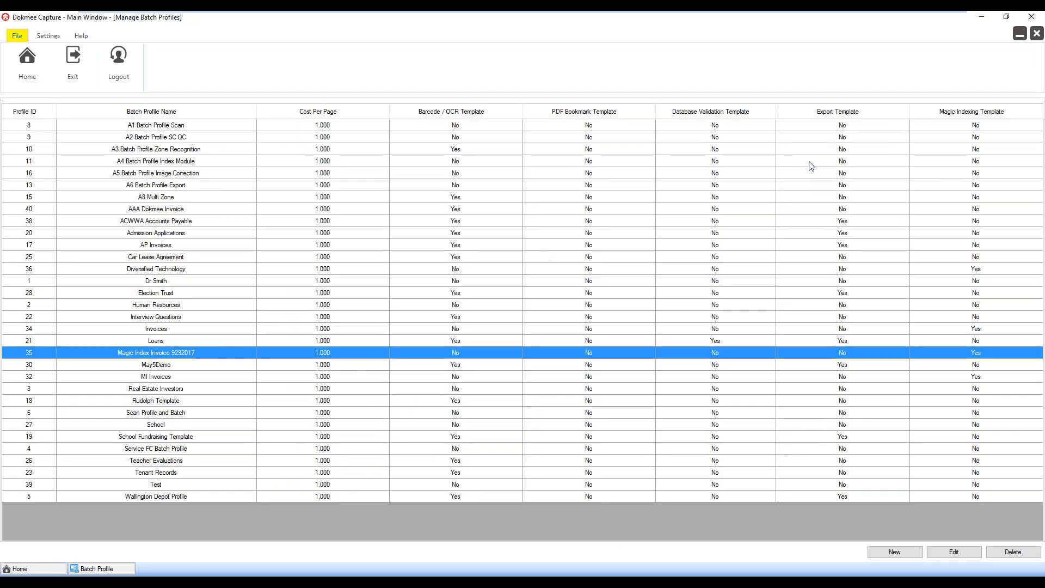
{"action": "left_click", "coordinate": [1036, 35]}
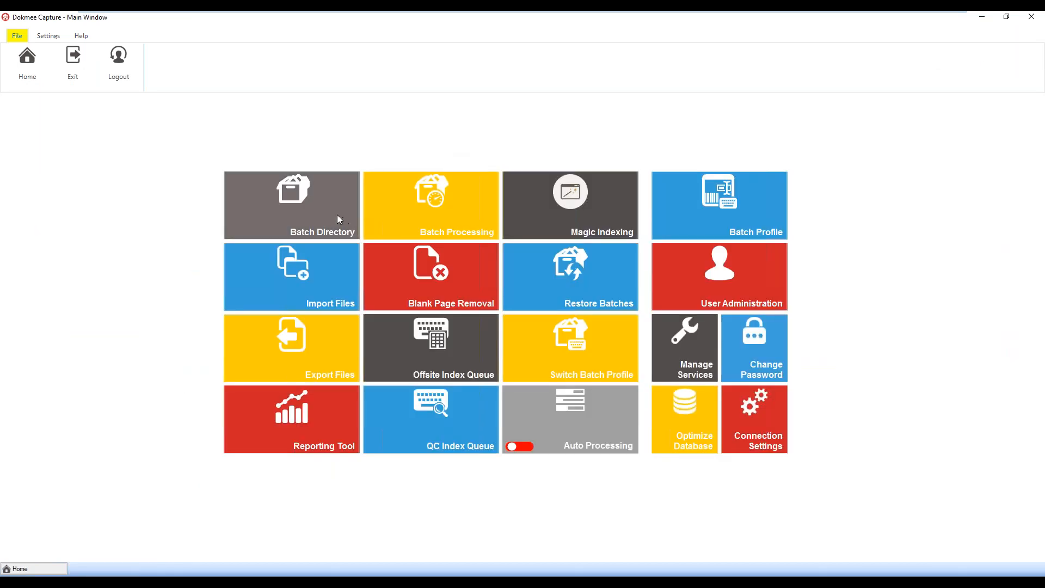
Check the batch directory, minimize it, and view the account balance and batch history for Magic Indexing
{"action": "left_click", "coordinate": [337, 209]}
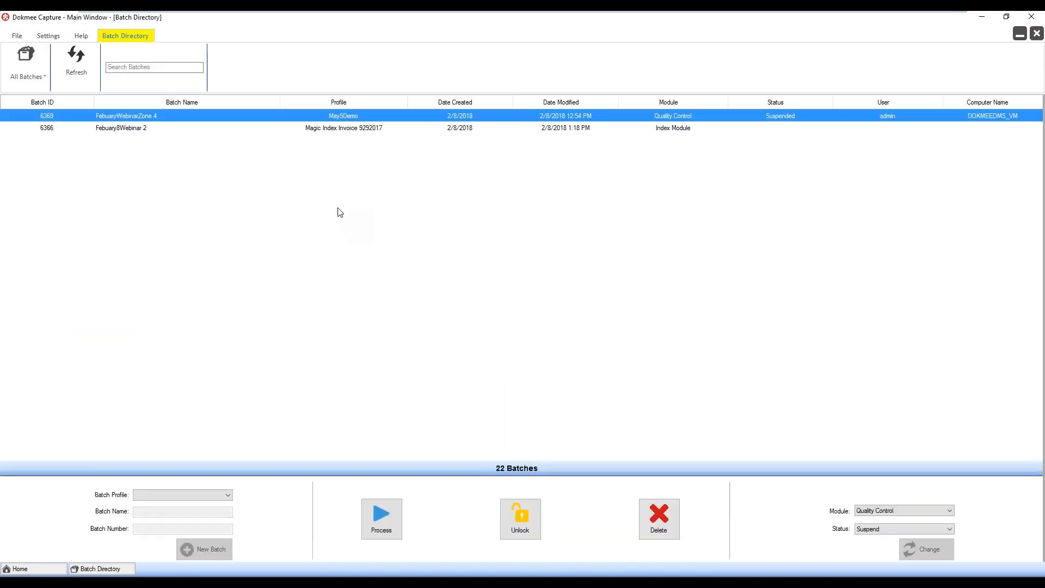
{"action": "left_click", "coordinate": [1017, 35]}
{"action": "left_click", "coordinate": [543, 223]}
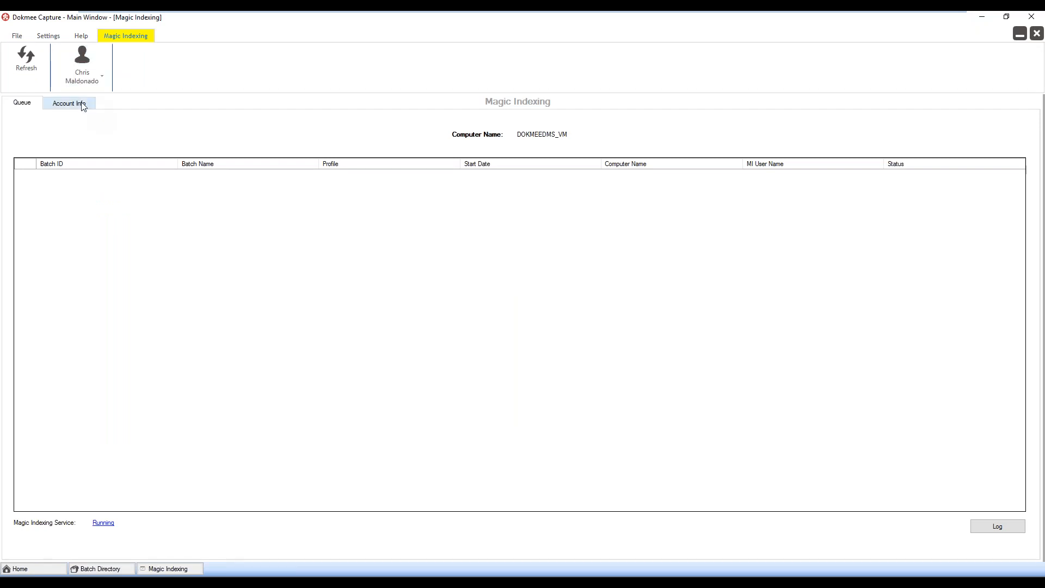
{"action": "left_click", "coordinate": [83, 107]}
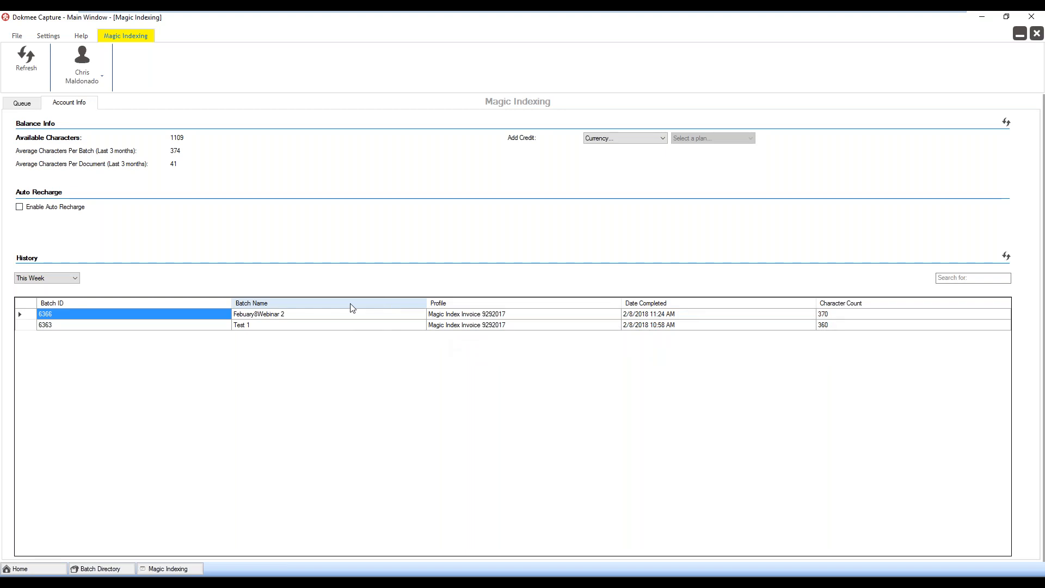
Filter the Magic Indexing batch history by This Year and by Today to view the completed batches
{"action": "left_click", "coordinate": [77, 279]}
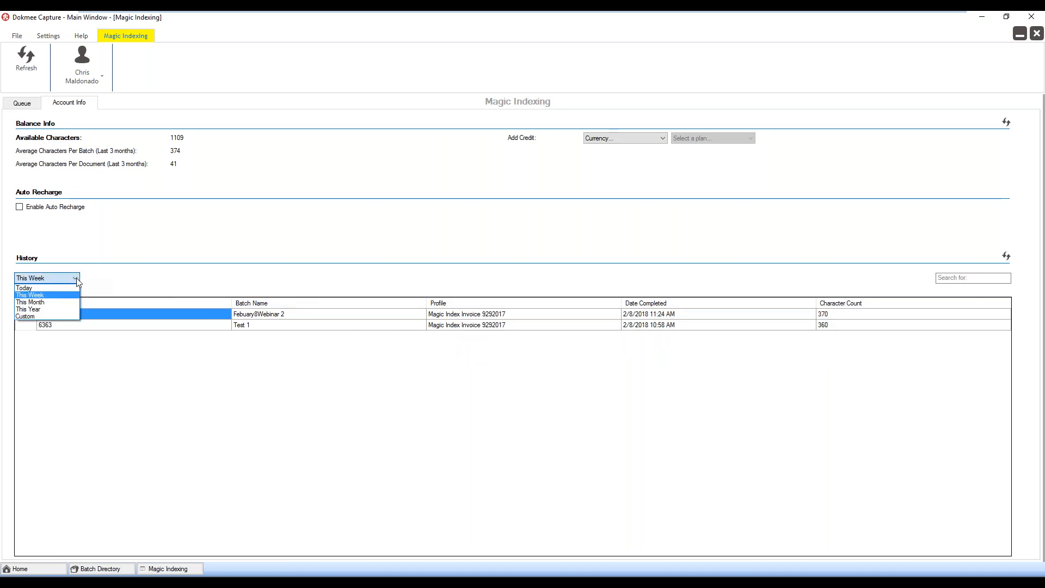
{"action": "left_click", "coordinate": [56, 308]}
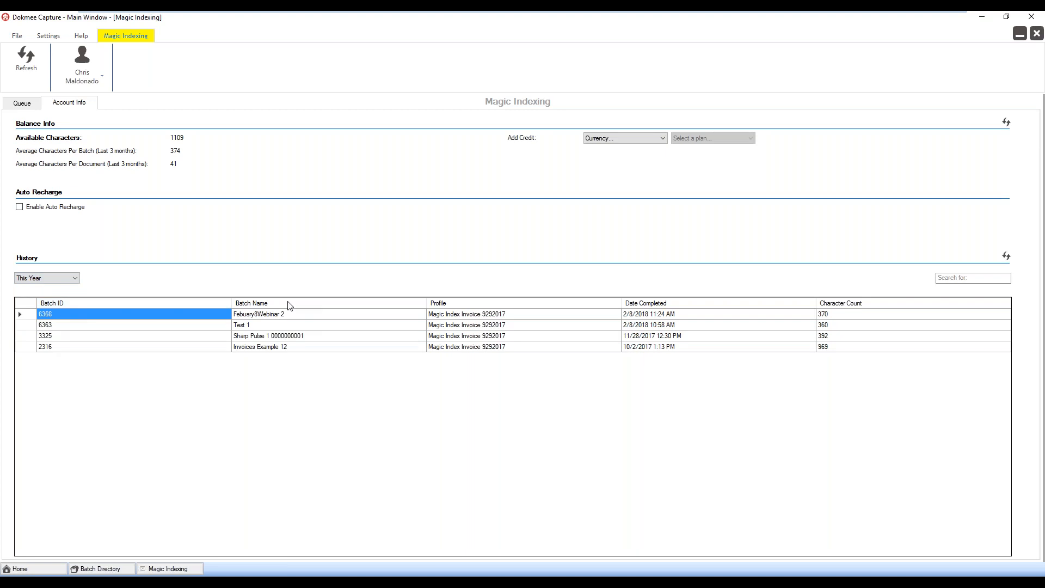
{"action": "left_click", "coordinate": [75, 279]}
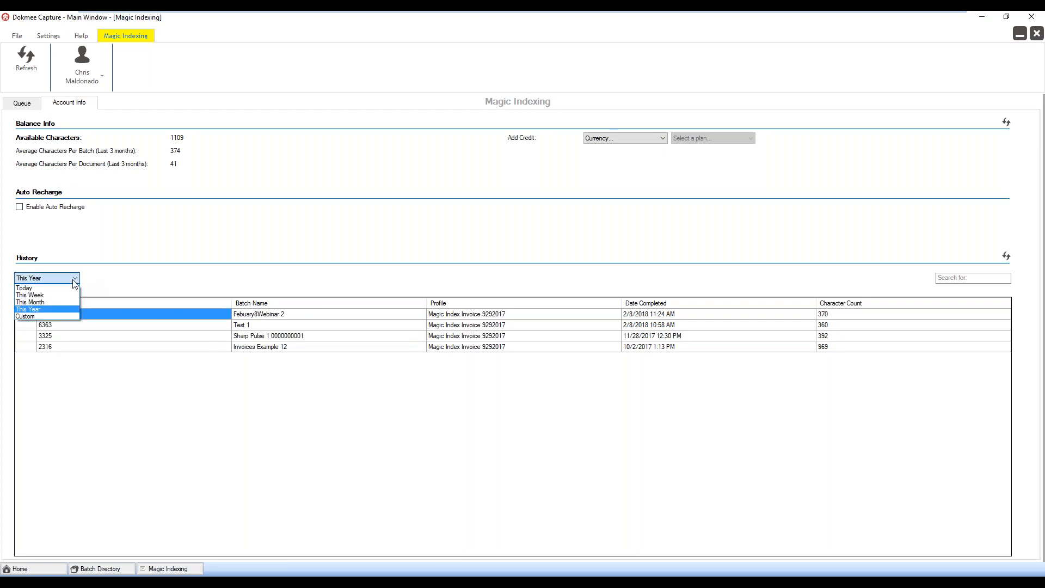
{"action": "left_click", "coordinate": [71, 288]}
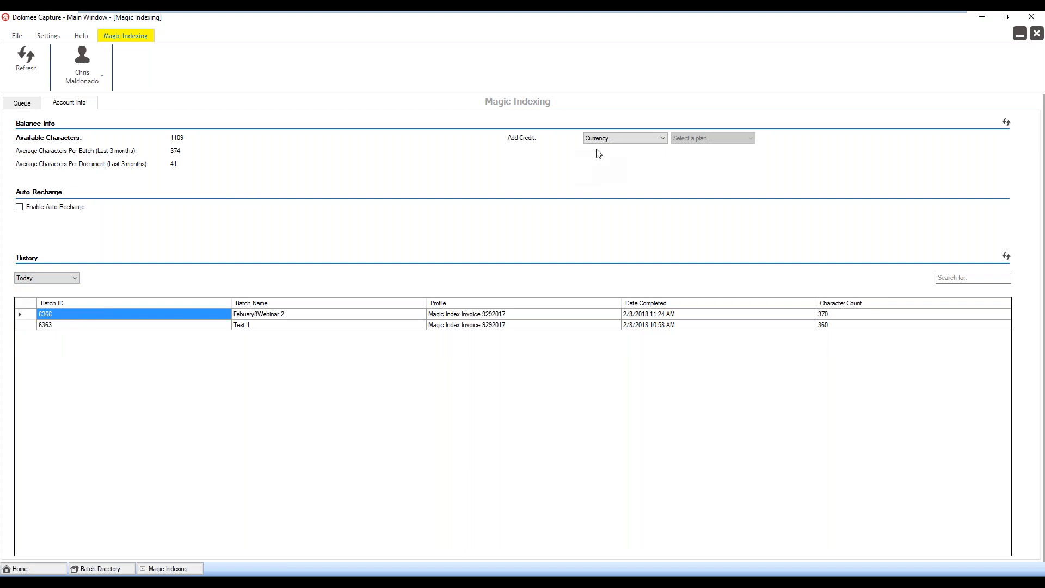
Choose USD as the credit currency, check the auto recharge options without leaving them enabled, and minimize Magic Indexing
{"action": "left_click", "coordinate": [661, 140]}
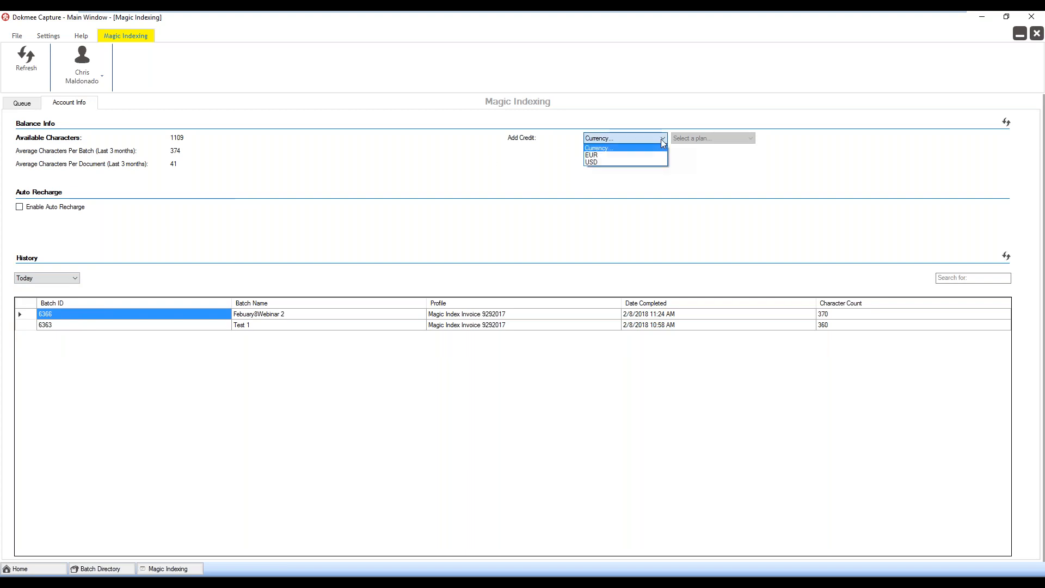
{"action": "left_click", "coordinate": [642, 162]}
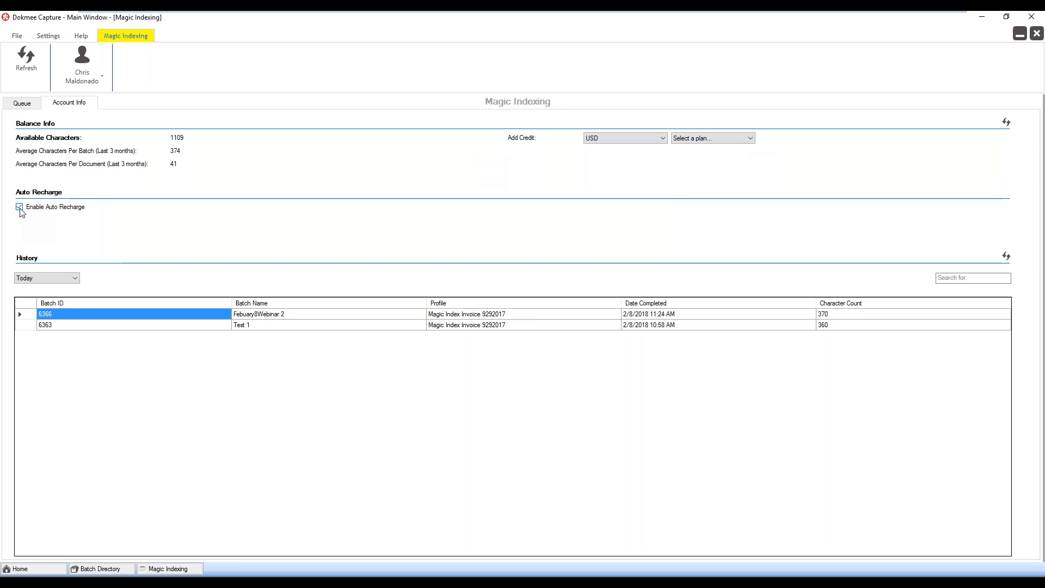
{"action": "left_click", "coordinate": [20, 207]}
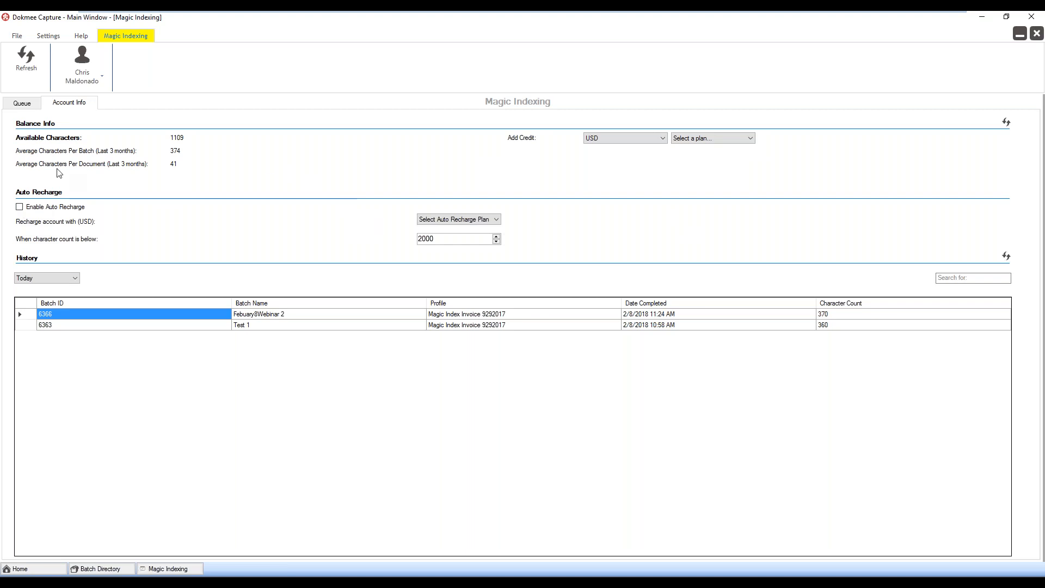
{"action": "left_click", "coordinate": [1020, 33]}
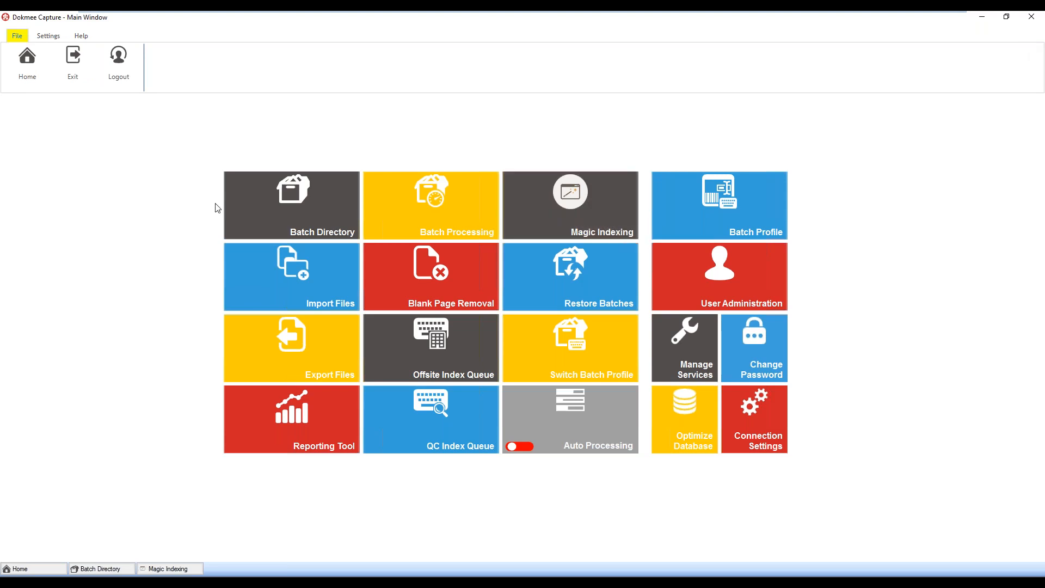
Open the batch directory and process the FebuaryWebinarZone 4 batch in quality control
{"action": "left_click", "coordinate": [243, 207]}
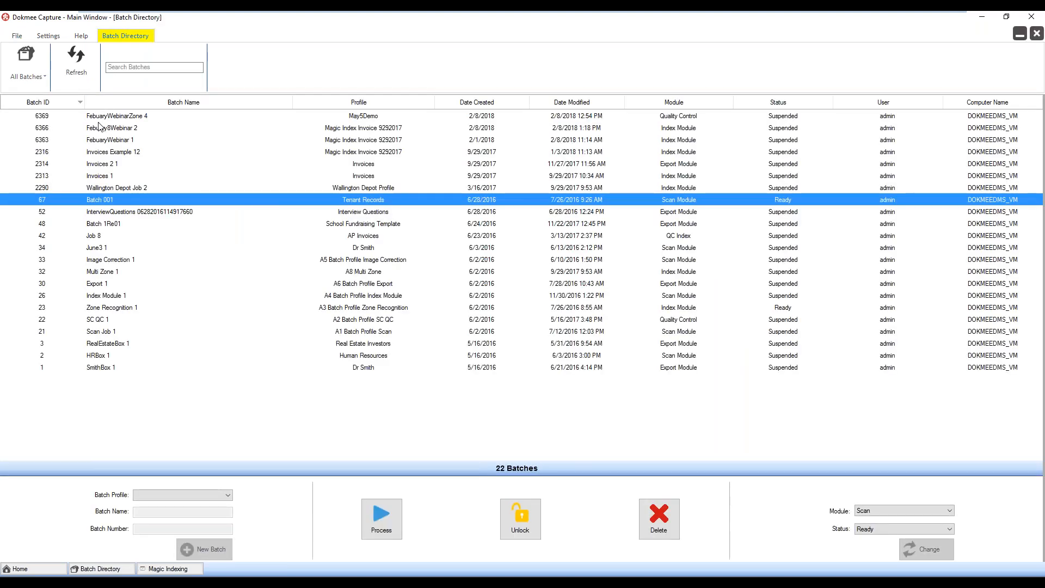
{"action": "left_click", "coordinate": [345, 116]}
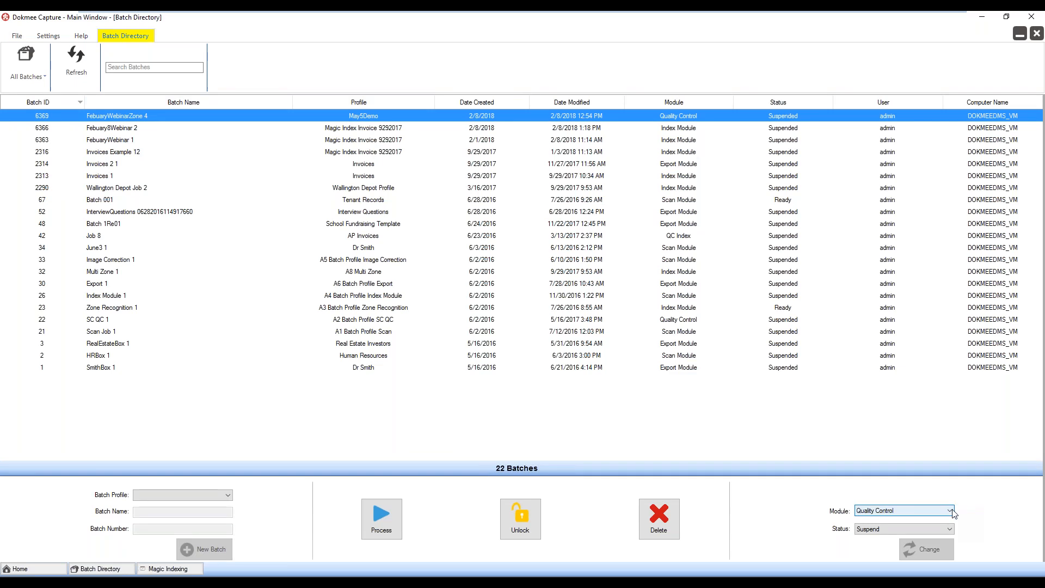
{"action": "left_click", "coordinate": [394, 515]}
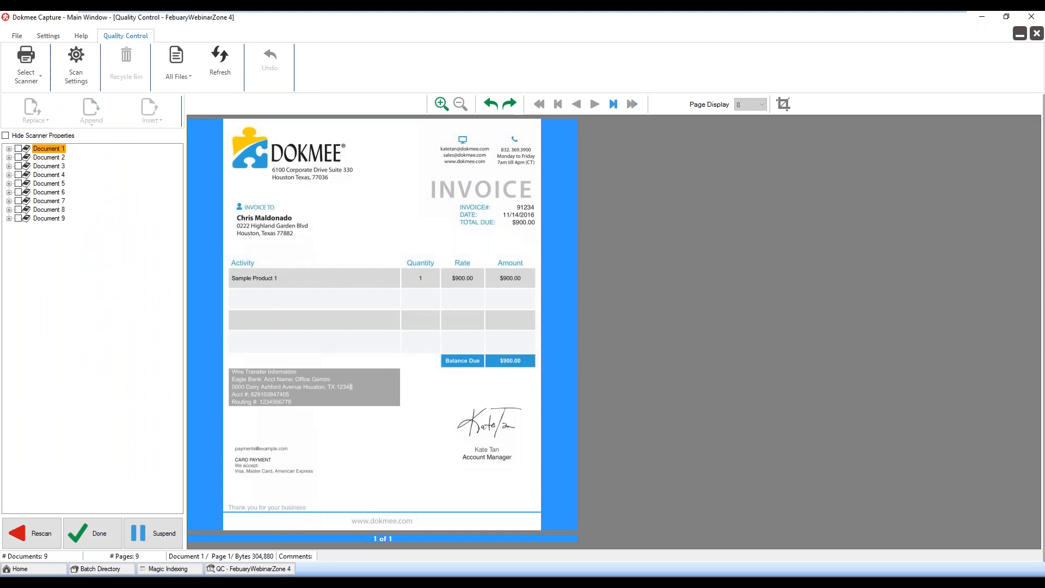
Check Documents 2 and 5, mark quality control as done, and continue the batch through to QC Index
{"action": "left_click", "coordinate": [38, 158]}
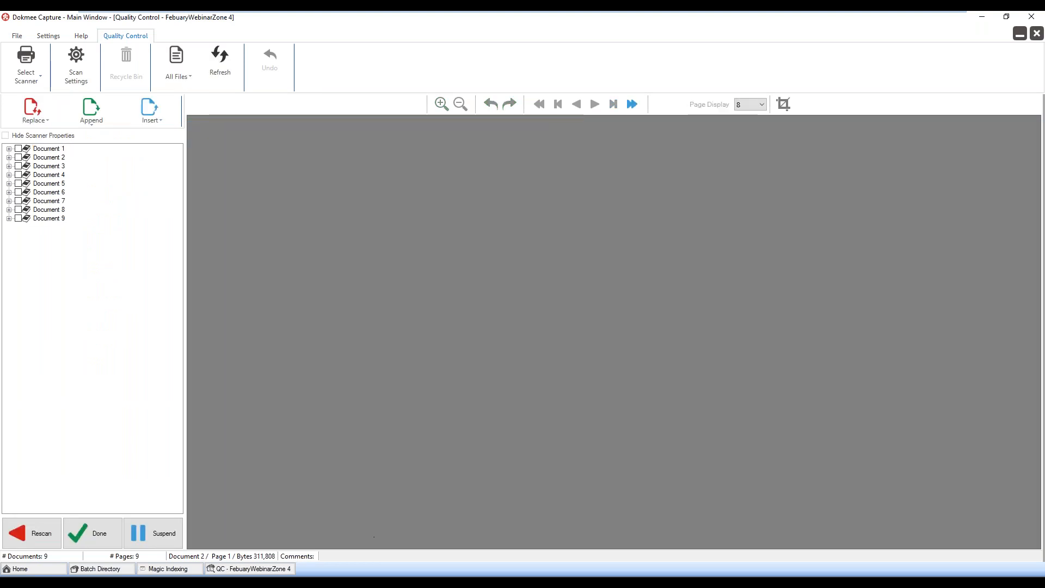
{"action": "left_click", "coordinate": [49, 184]}
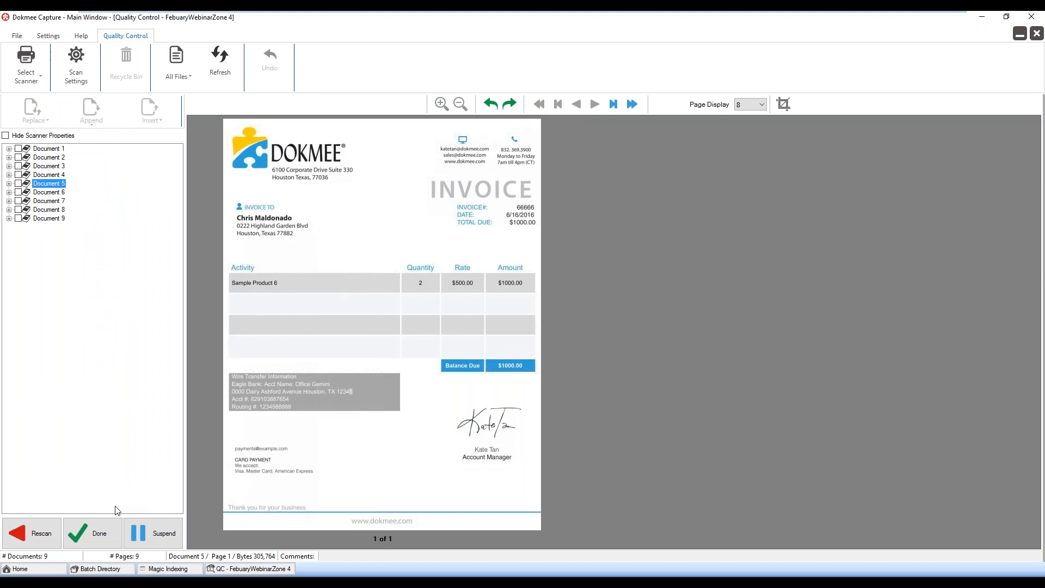
{"action": "left_click", "coordinate": [111, 530]}
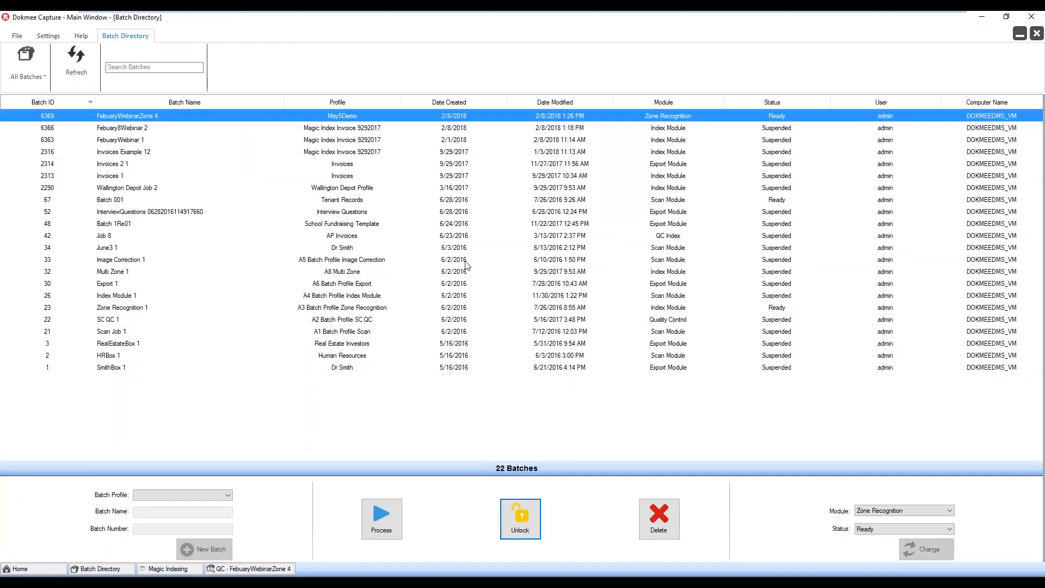
{"action": "left_click", "coordinate": [536, 344]}
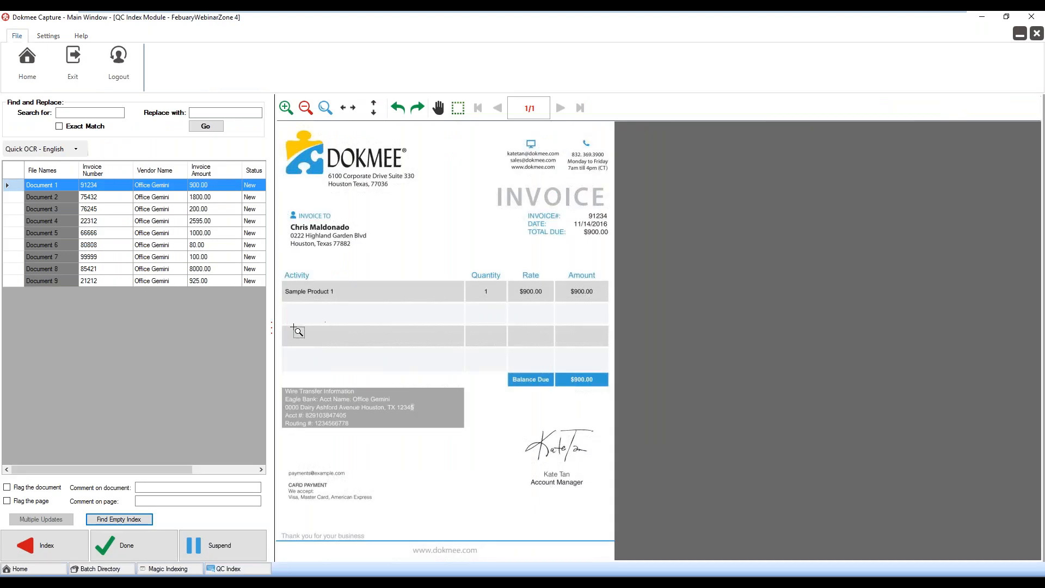
Widen the index table to compare the values of Documents 2 through 7 with their invoices, and suspend the batch
{"action": "left_click_drag", "start_coordinate": [272, 329], "coordinate": [356, 329]}
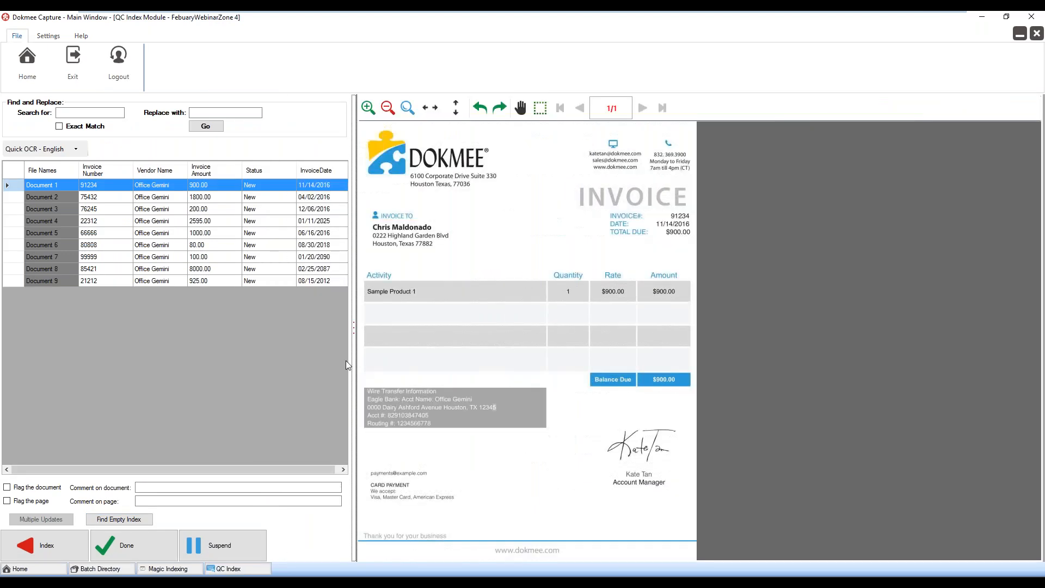
{"action": "left_click", "coordinate": [54, 197]}
{"action": "left_click", "coordinate": [51, 209]}
{"action": "left_click", "coordinate": [51, 220]}
{"action": "left_click", "coordinate": [54, 231]}
{"action": "left_click", "coordinate": [57, 244]}
{"action": "left_click", "coordinate": [59, 256]}
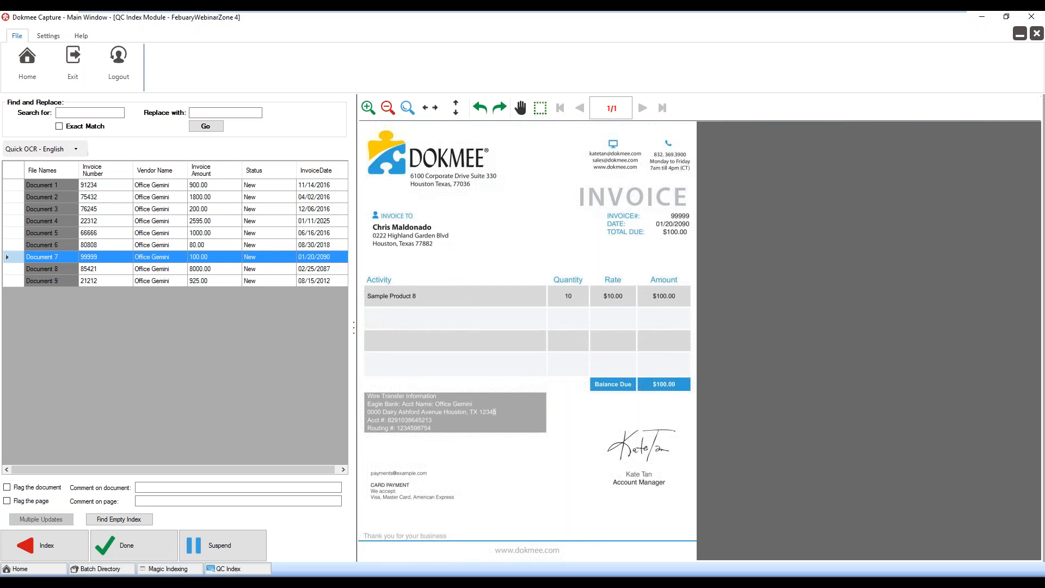
{"action": "left_click", "coordinate": [220, 541]}
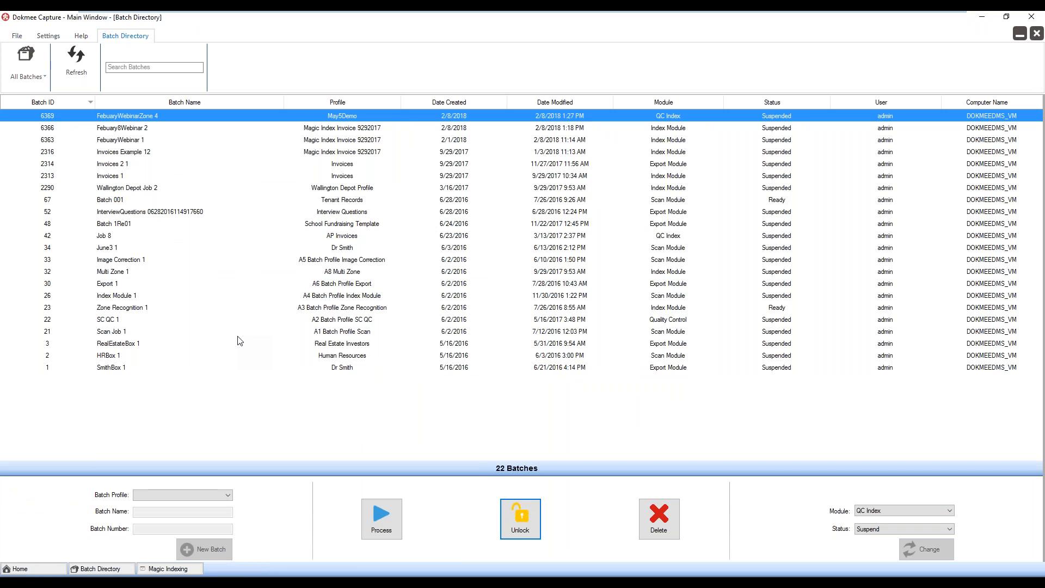
Change the Febuary8Webinar 2 batch to the Scan module with Ready status and process it
{"action": "left_click", "coordinate": [108, 130]}
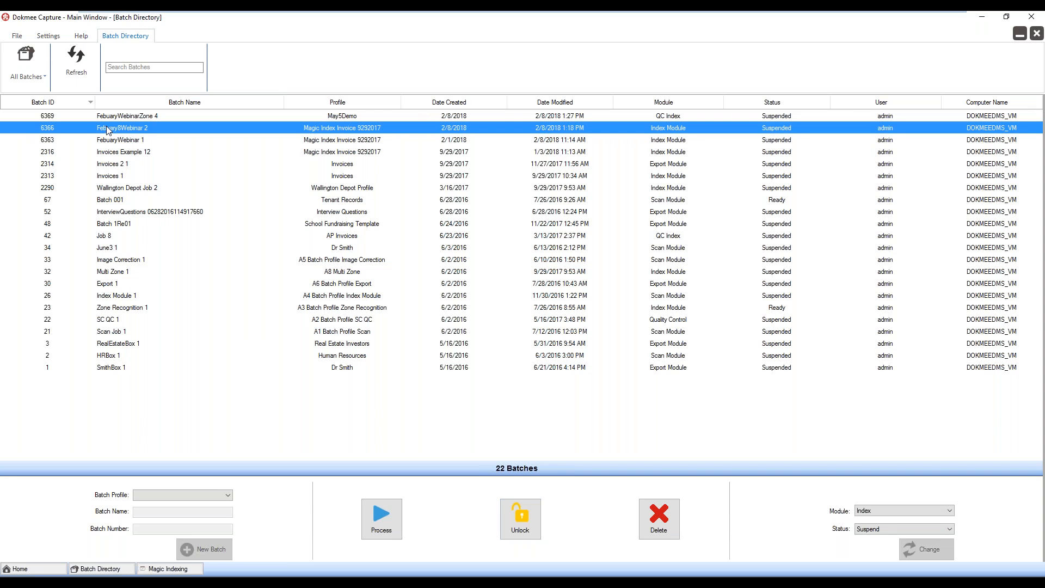
{"action": "left_click", "coordinate": [950, 512]}
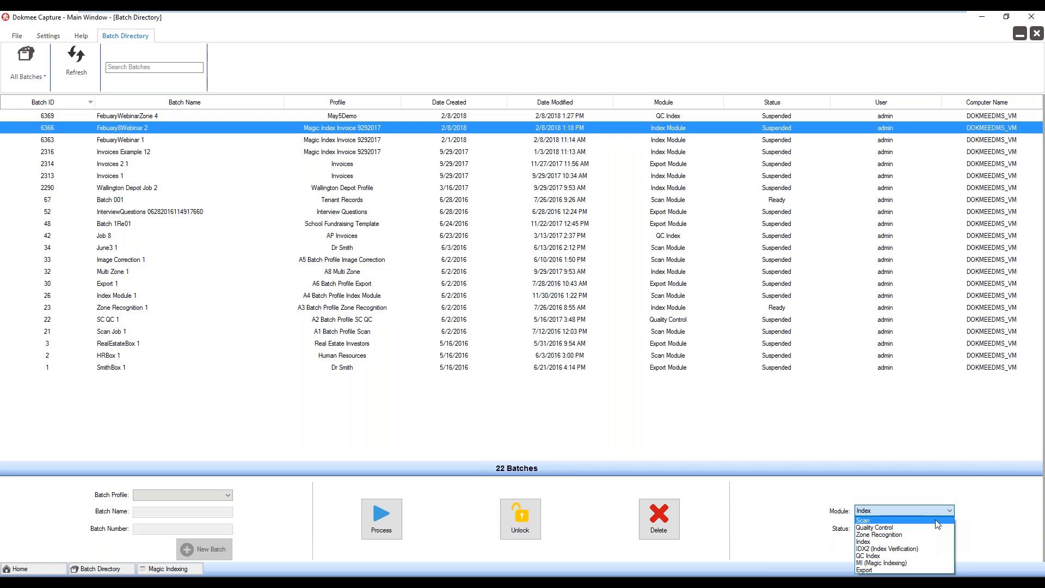
{"action": "left_click", "coordinate": [936, 522]}
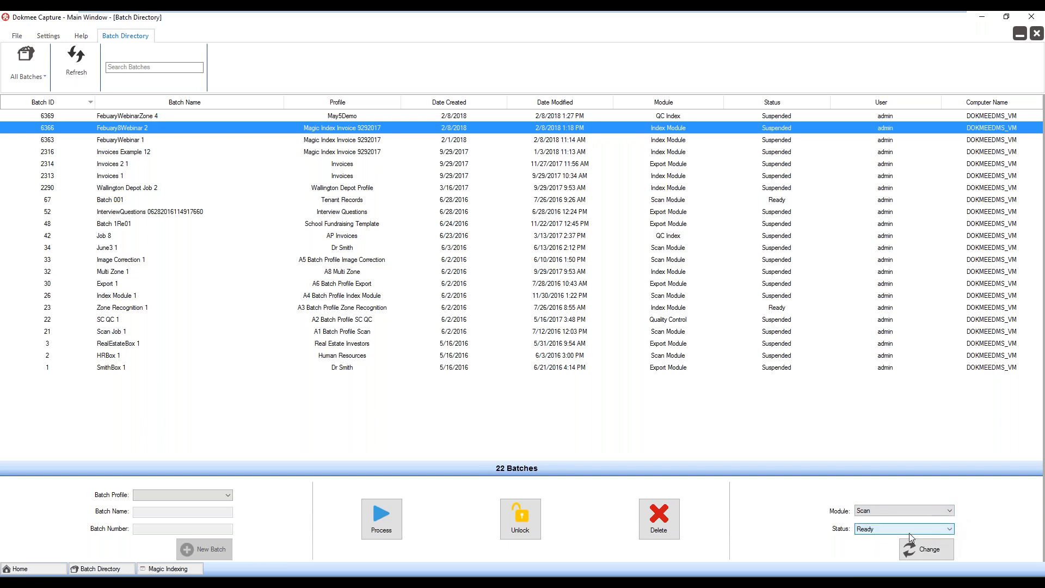
{"action": "left_click", "coordinate": [935, 546]}
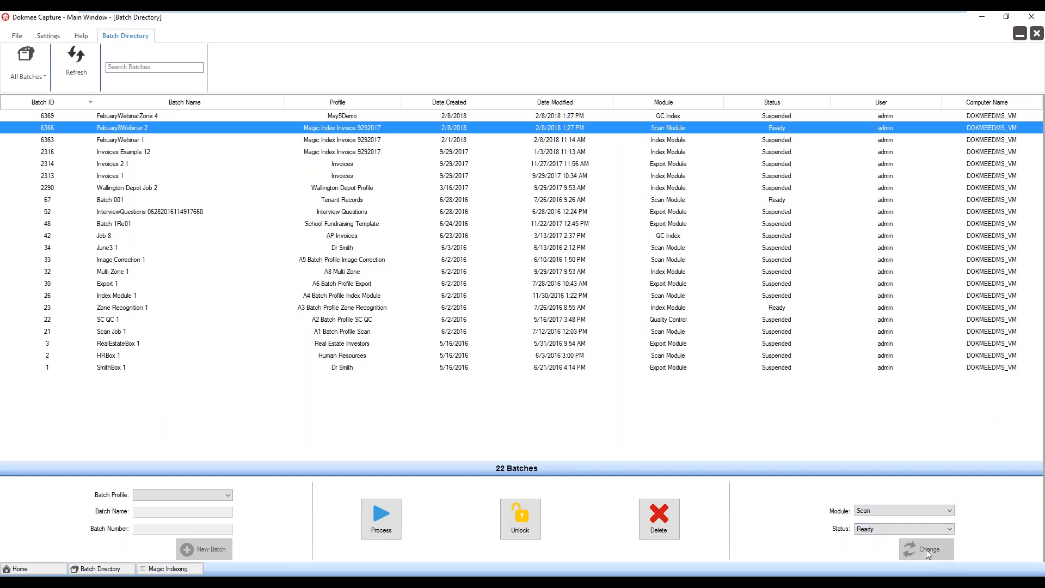
{"action": "left_click", "coordinate": [380, 518]}
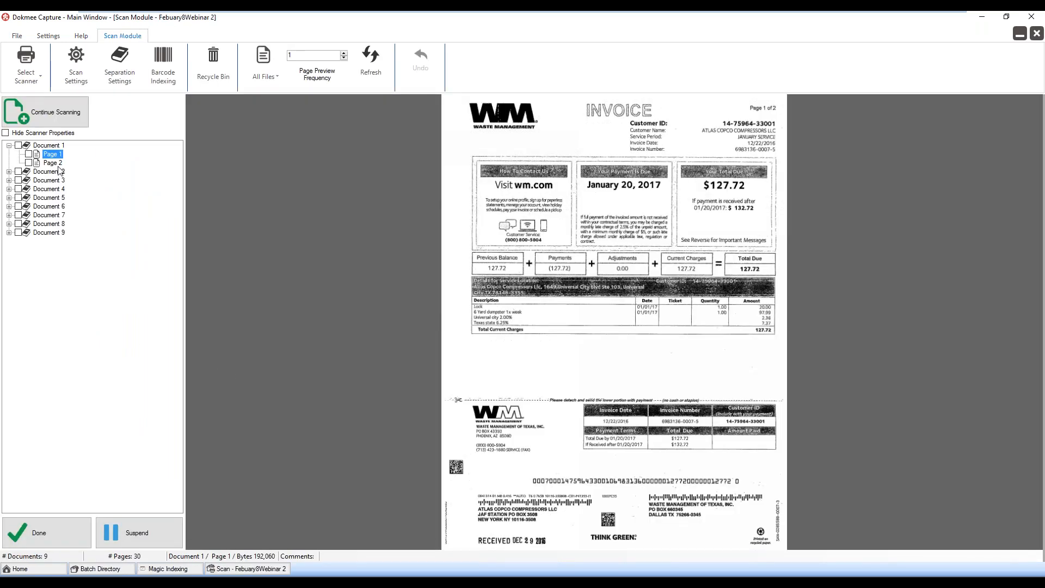
Collapse Document 1 and look through the invoices in Documents 2 through 9 to compare their layouts
{"action": "left_click", "coordinate": [9, 145]}
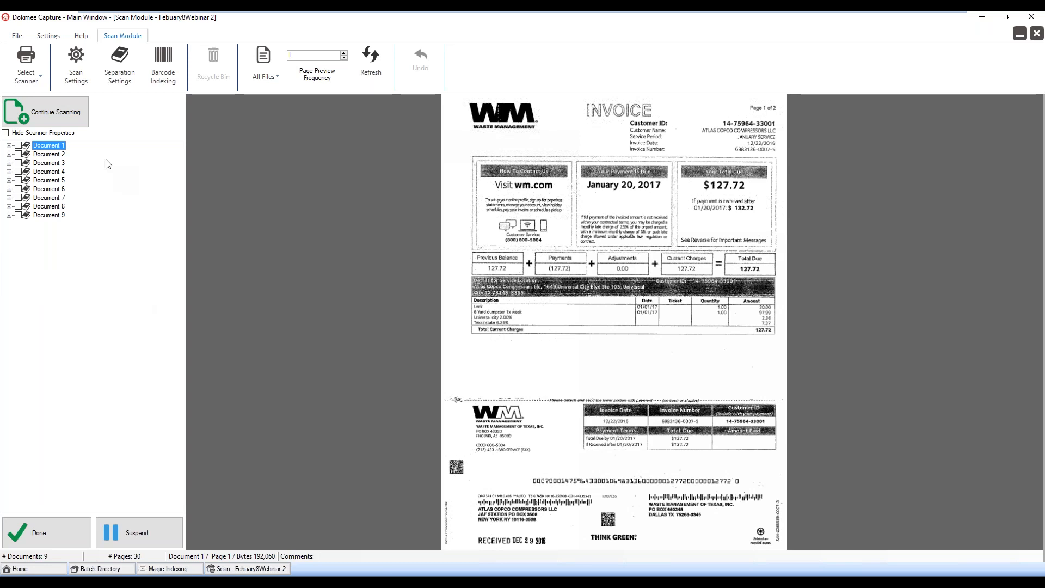
{"action": "left_click", "coordinate": [38, 155]}
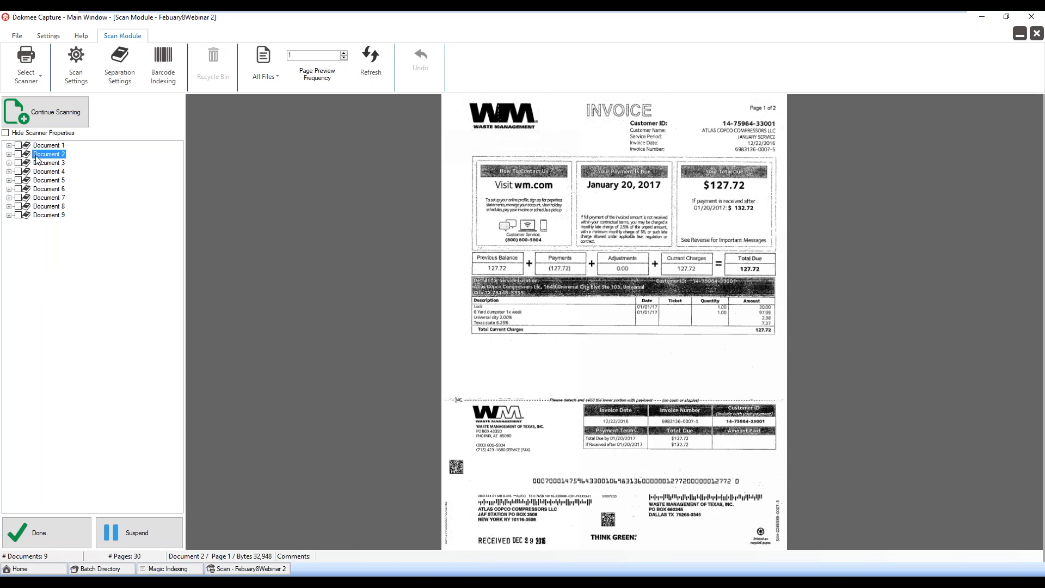
{"action": "left_click", "coordinate": [42, 163]}
{"action": "left_click", "coordinate": [43, 173]}
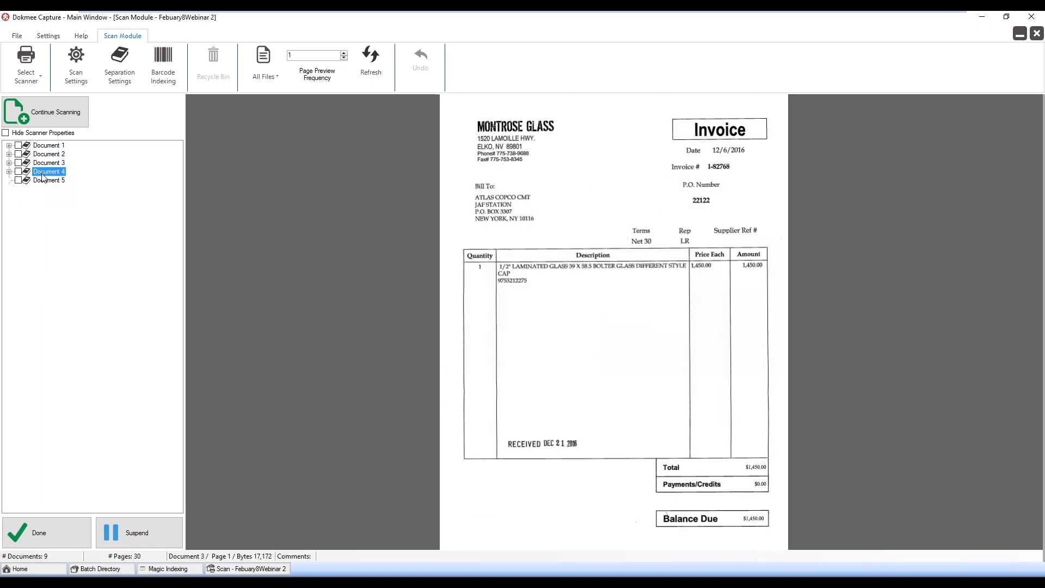
{"action": "left_click", "coordinate": [44, 180]}
{"action": "left_click", "coordinate": [44, 190]}
{"action": "left_click", "coordinate": [43, 198]}
{"action": "left_click", "coordinate": [41, 207]}
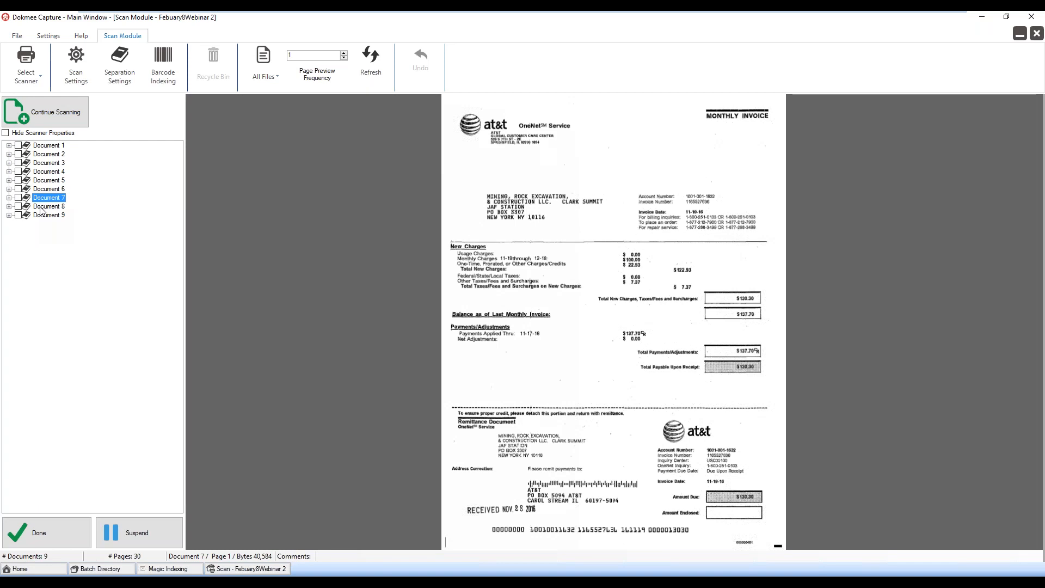
{"action": "left_click", "coordinate": [38, 217]}
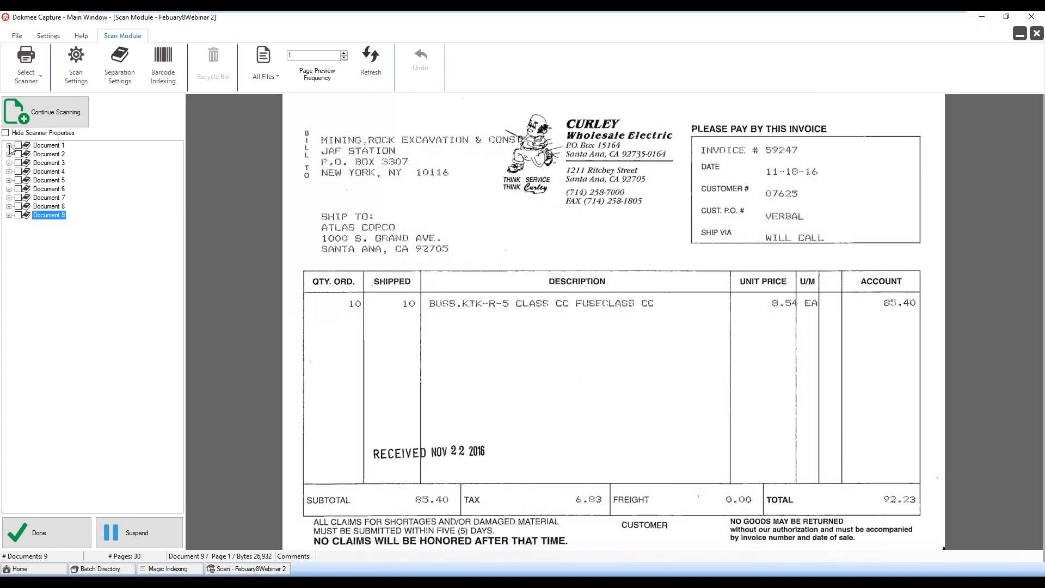
Expand Documents 1 through 9 to check which pages belong to each invoice, and mark scanning as done
{"action": "left_click", "coordinate": [9, 145]}
{"action": "left_click", "coordinate": [9, 171]}
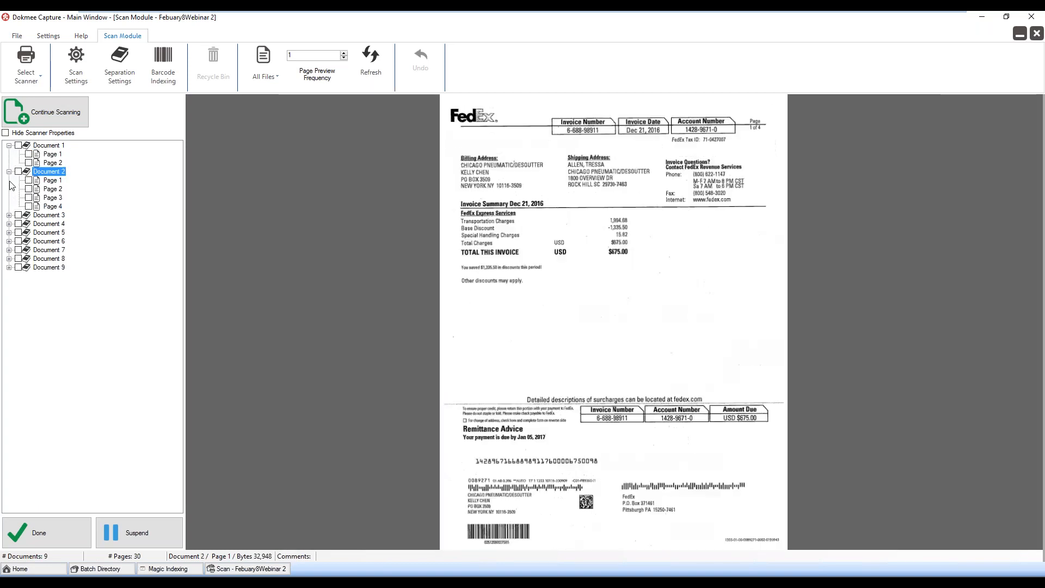
{"action": "left_click", "coordinate": [9, 215]}
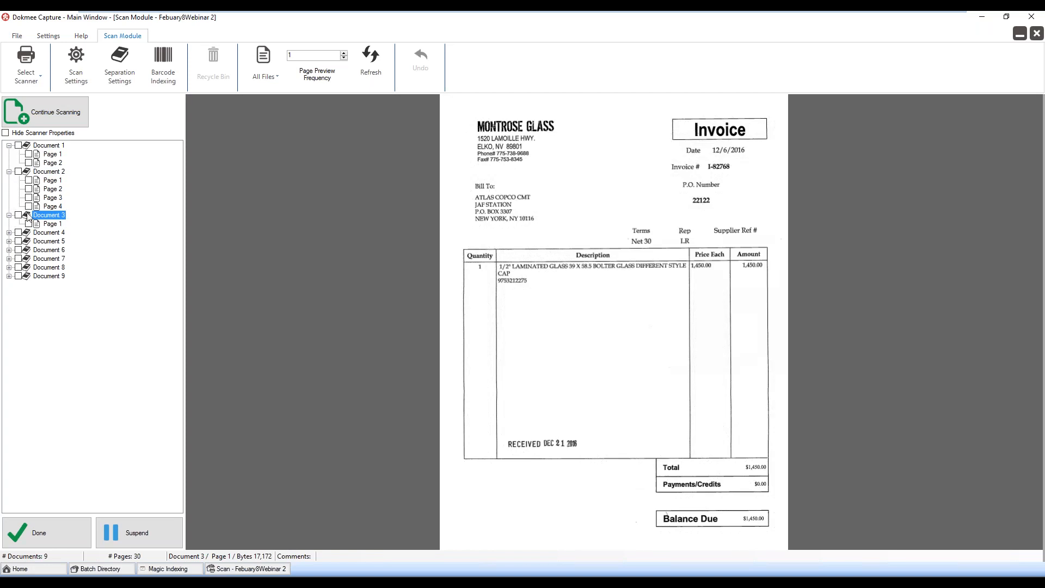
{"action": "left_click", "coordinate": [9, 232]}
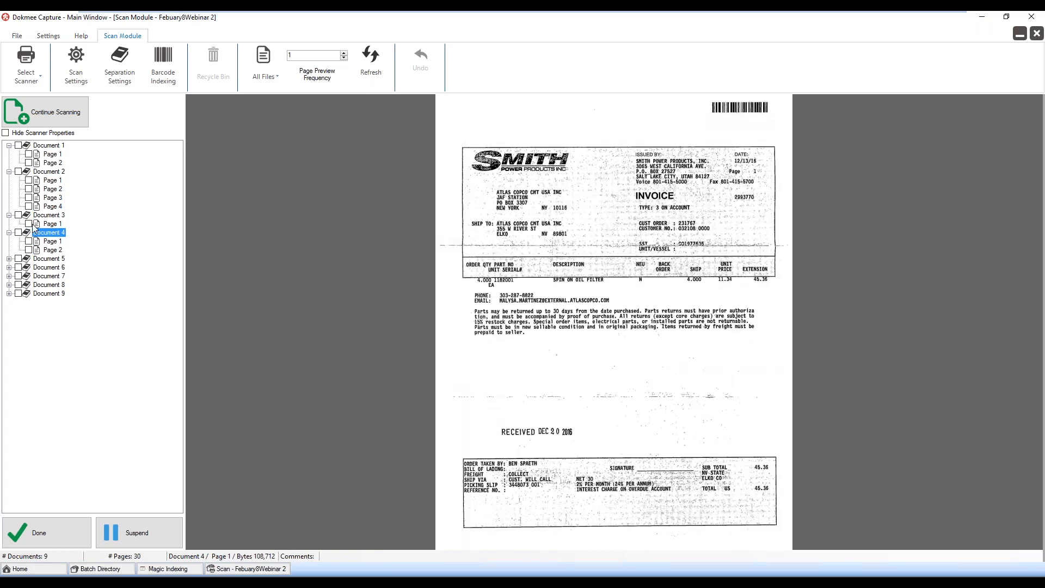
{"action": "left_click", "coordinate": [9, 258]}
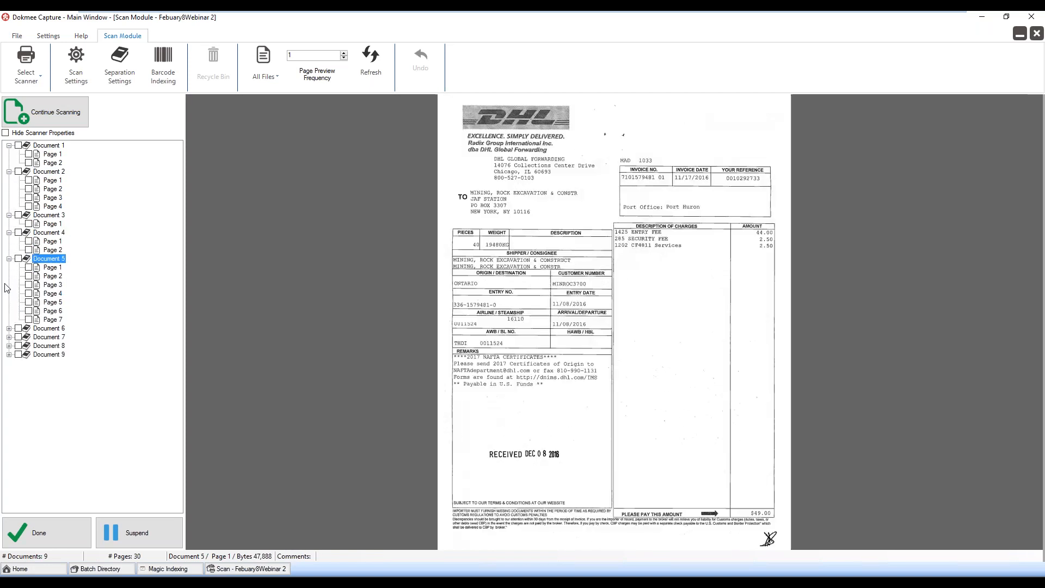
{"action": "left_click", "coordinate": [8, 328]}
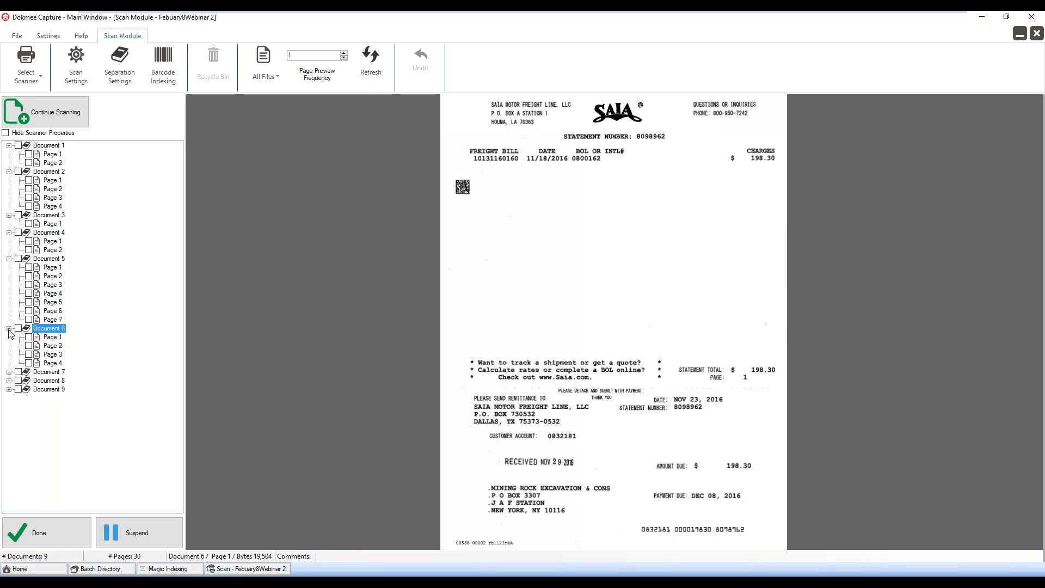
{"action": "left_click", "coordinate": [9, 371]}
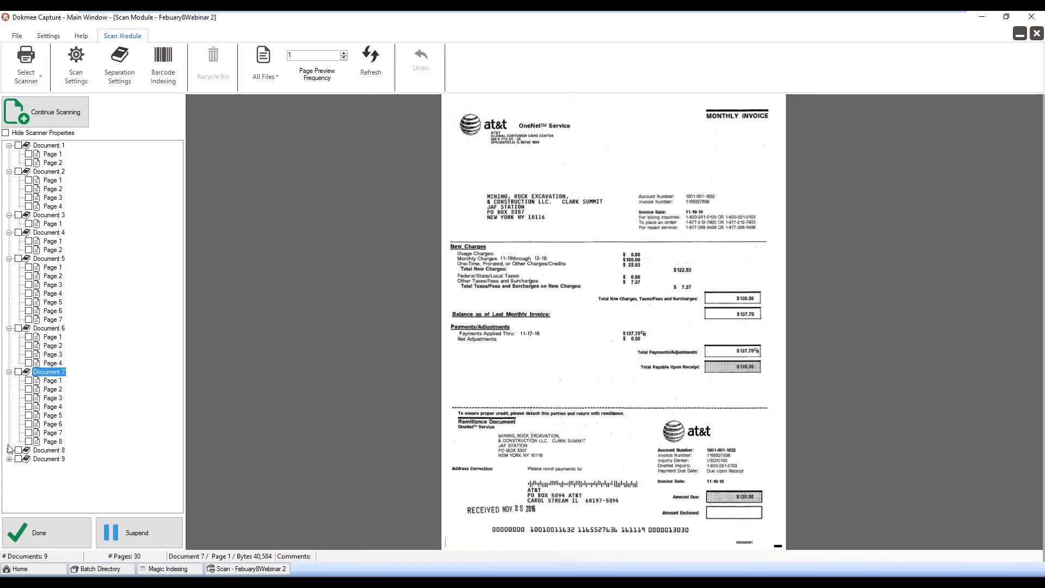
{"action": "left_click", "coordinate": [9, 451]}
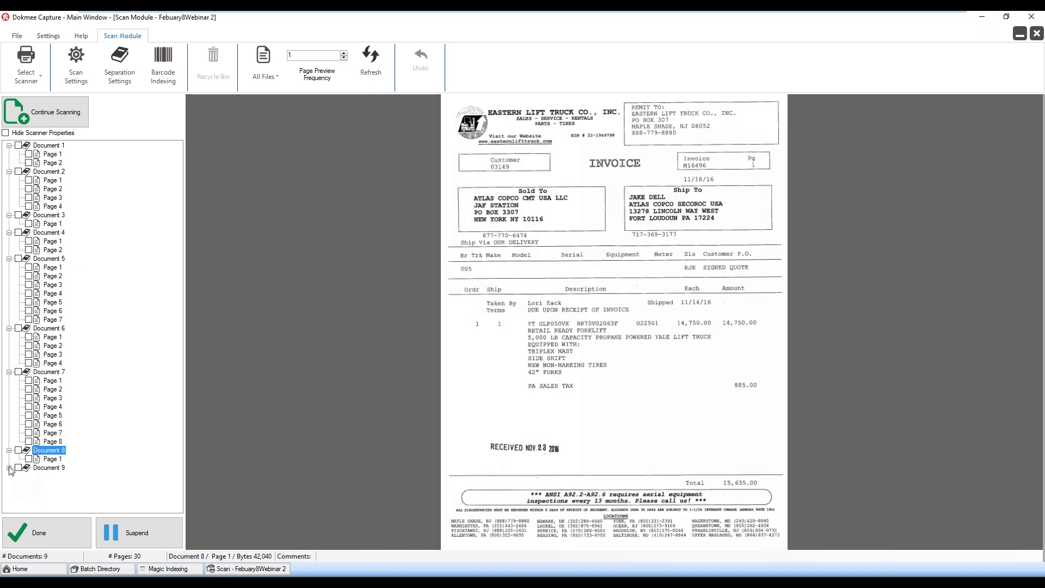
{"action": "left_click", "coordinate": [10, 467]}
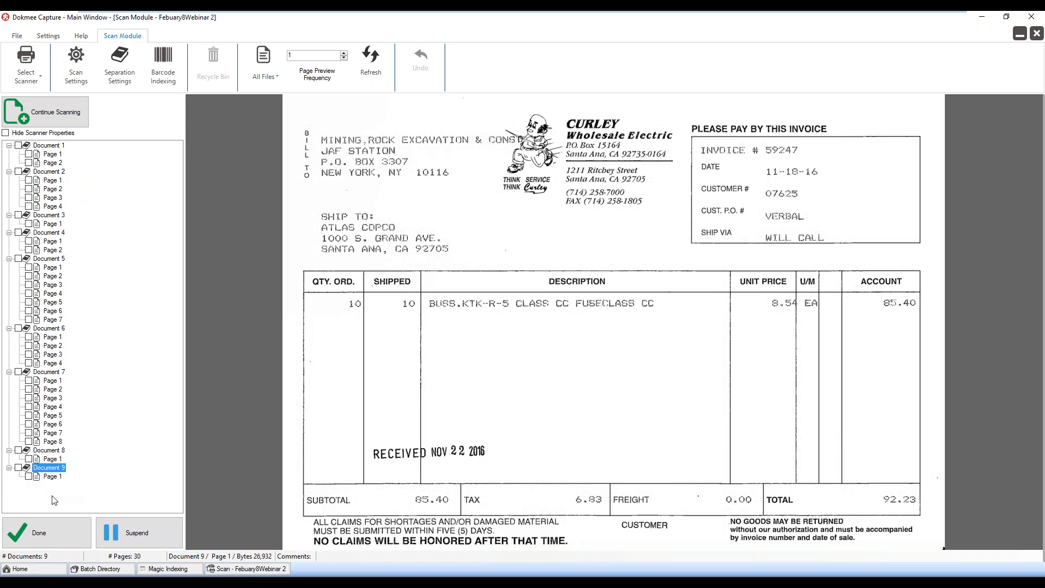
{"action": "left_click", "coordinate": [37, 533]}
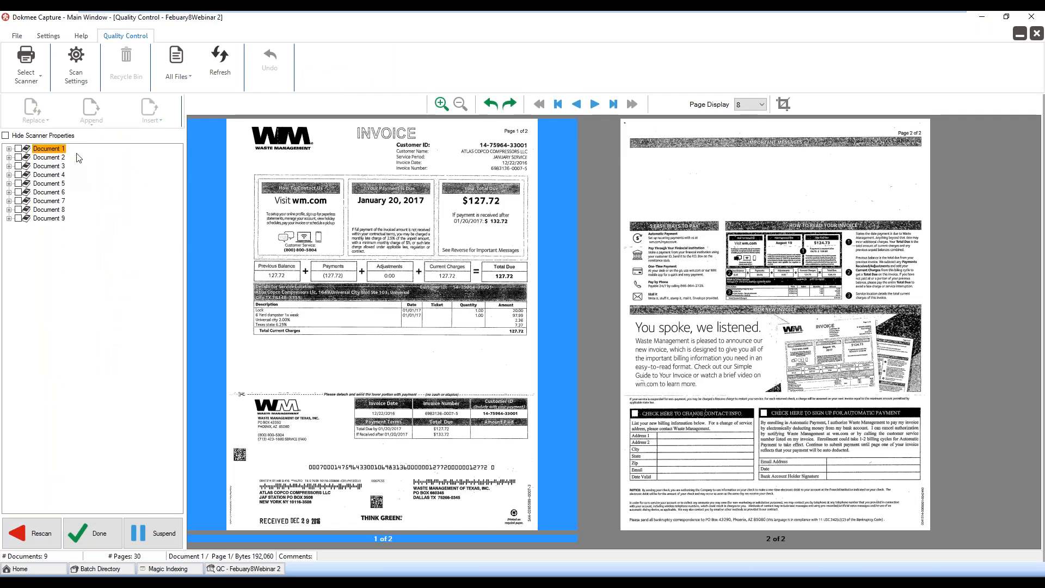
Look through Documents 1, 3, 4 and 6 in quality control and suspend the batch
{"action": "left_click", "coordinate": [46, 152]}
{"action": "left_click", "coordinate": [49, 166]}
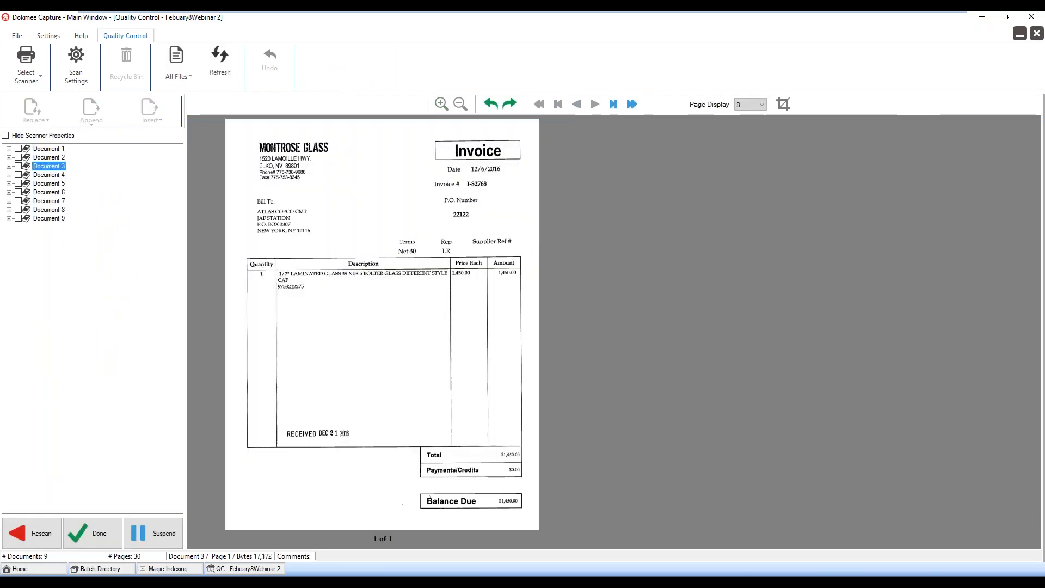
{"action": "left_click", "coordinate": [49, 174]}
{"action": "left_click", "coordinate": [49, 192]}
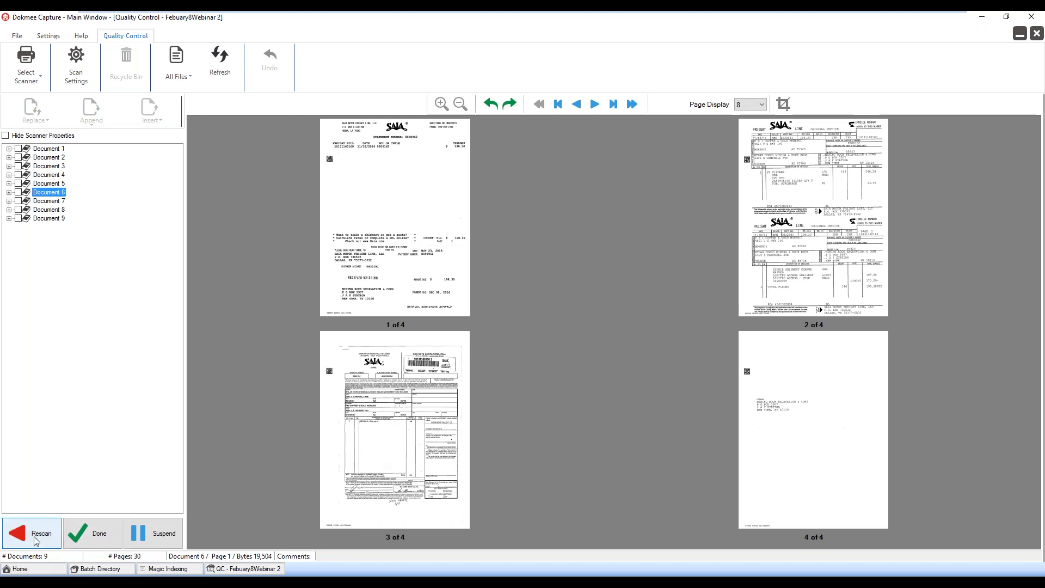
{"action": "left_click", "coordinate": [135, 537]}
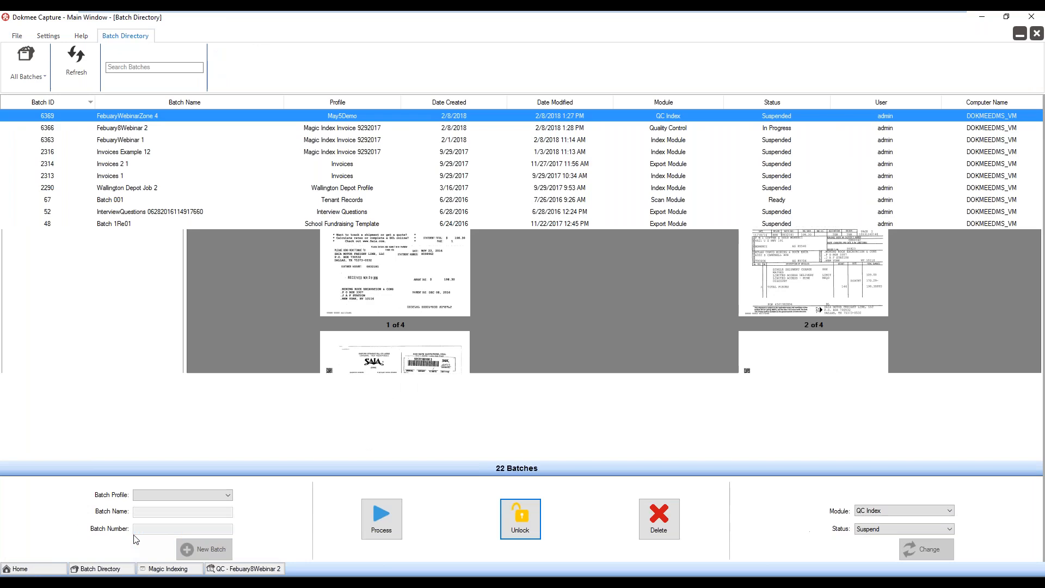
Change the Febuary8Webinar 2 batch to the Index module with Ready status and process it
{"action": "left_click", "coordinate": [928, 510]}
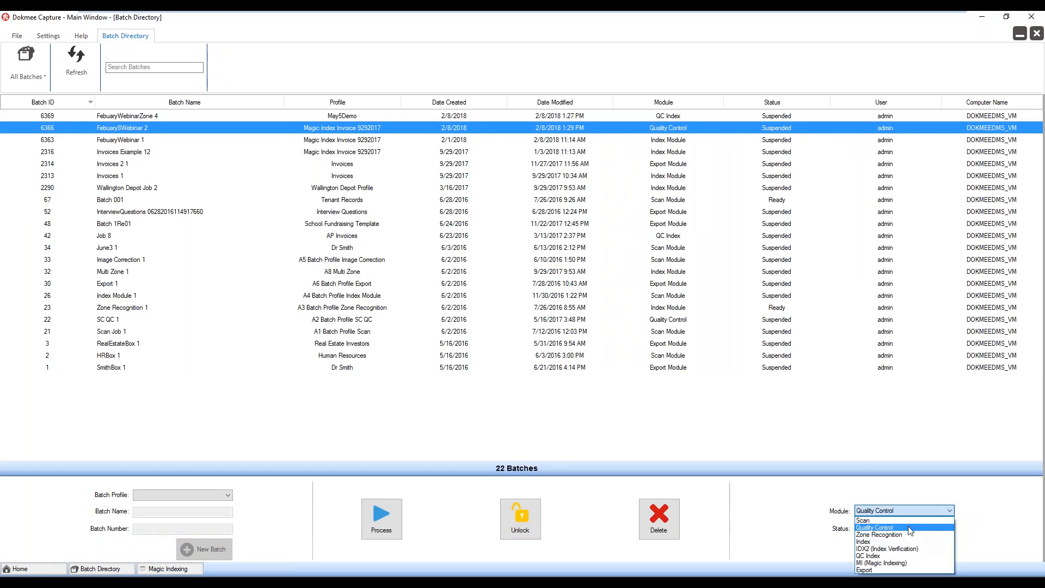
{"action": "left_click", "coordinate": [900, 541]}
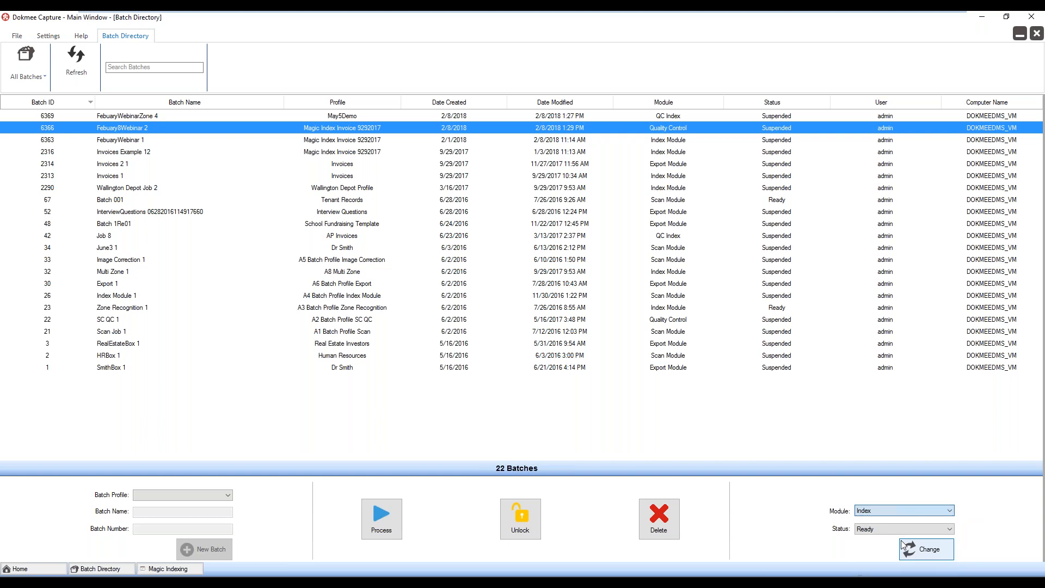
{"action": "left_click", "coordinate": [913, 551]}
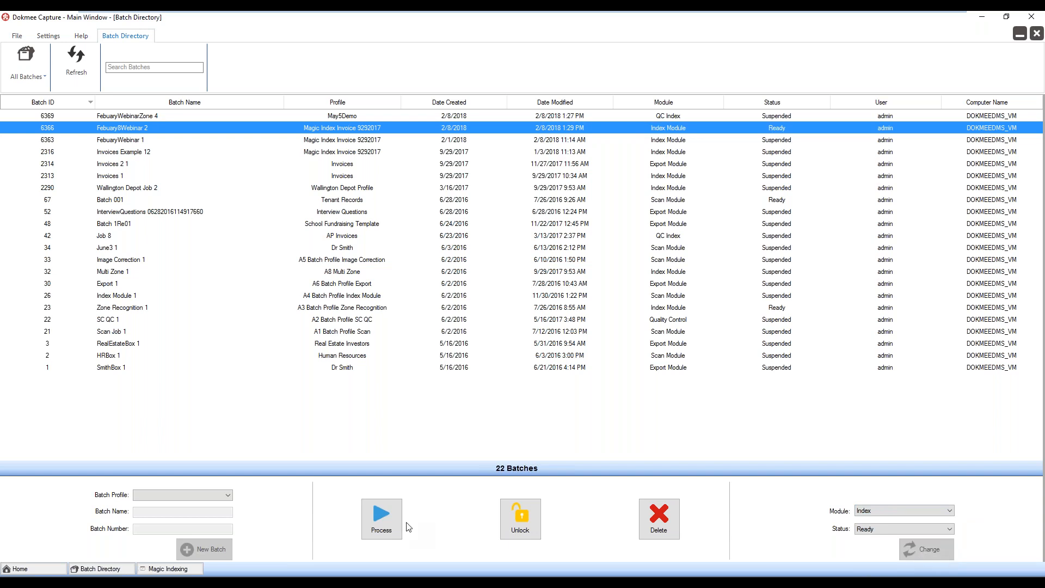
{"action": "left_click", "coordinate": [371, 521]}
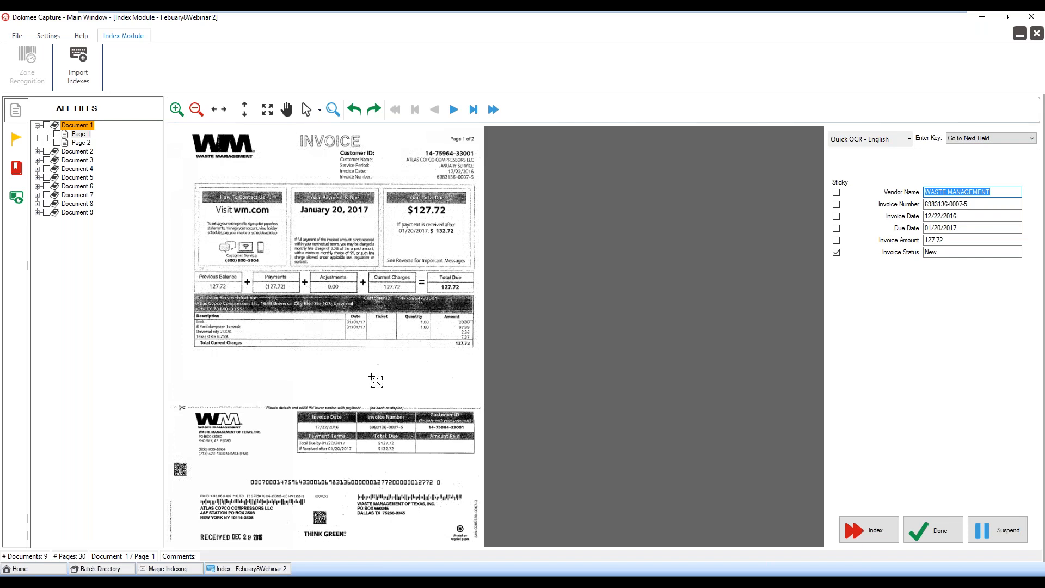
Collapse Document 1 and compare the extracted index values of Documents 2 through 9 with their invoices
{"action": "left_click", "coordinate": [38, 126]}
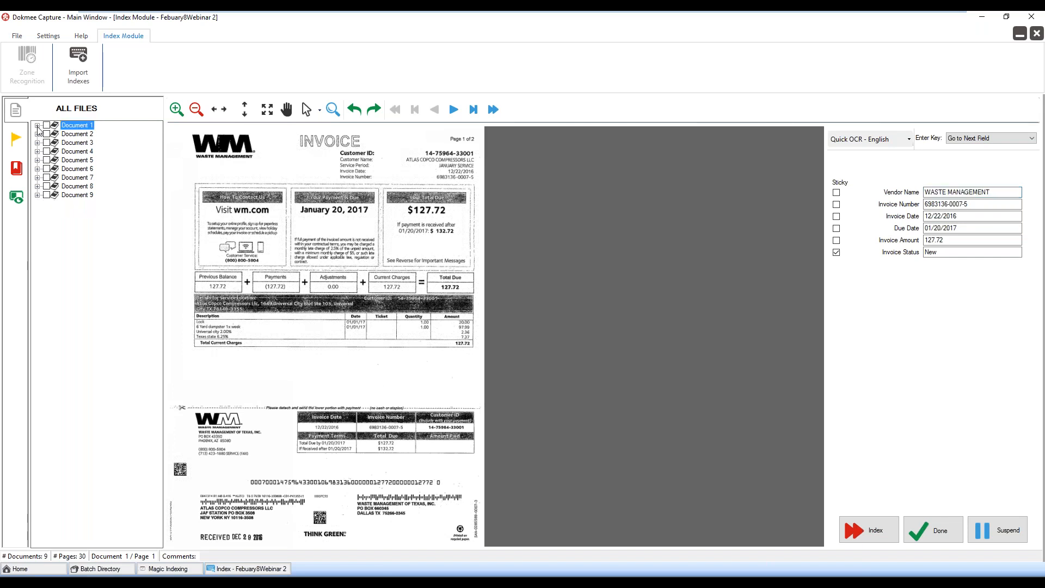
{"action": "left_click", "coordinate": [68, 135]}
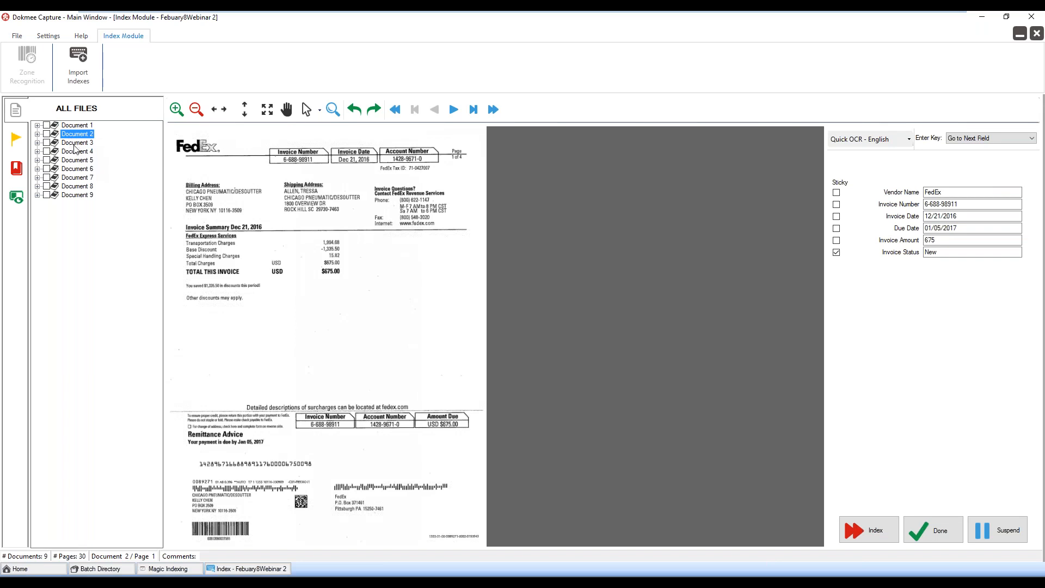
{"action": "left_click", "coordinate": [75, 145]}
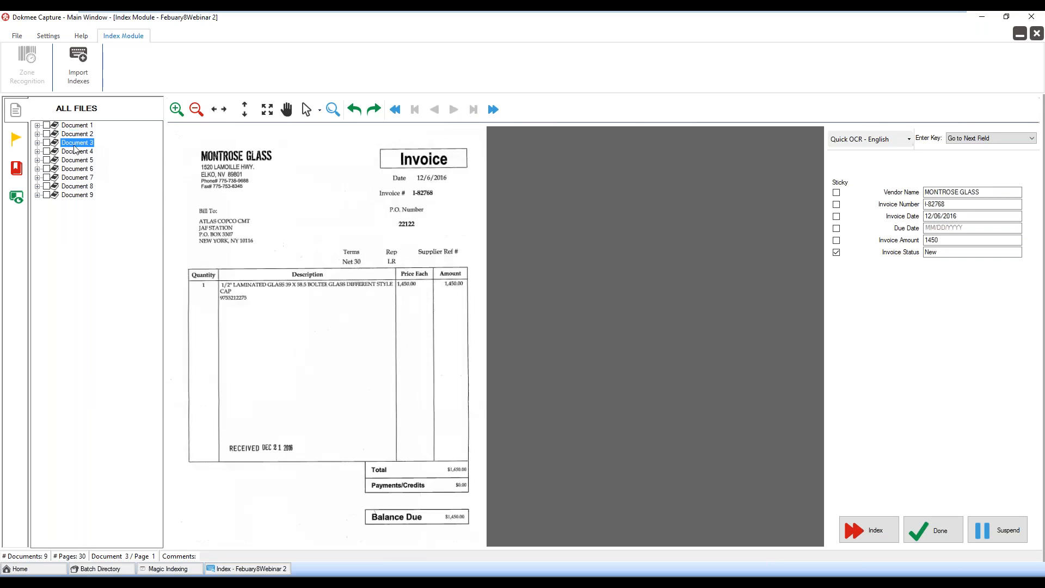
{"action": "left_click", "coordinate": [76, 150]}
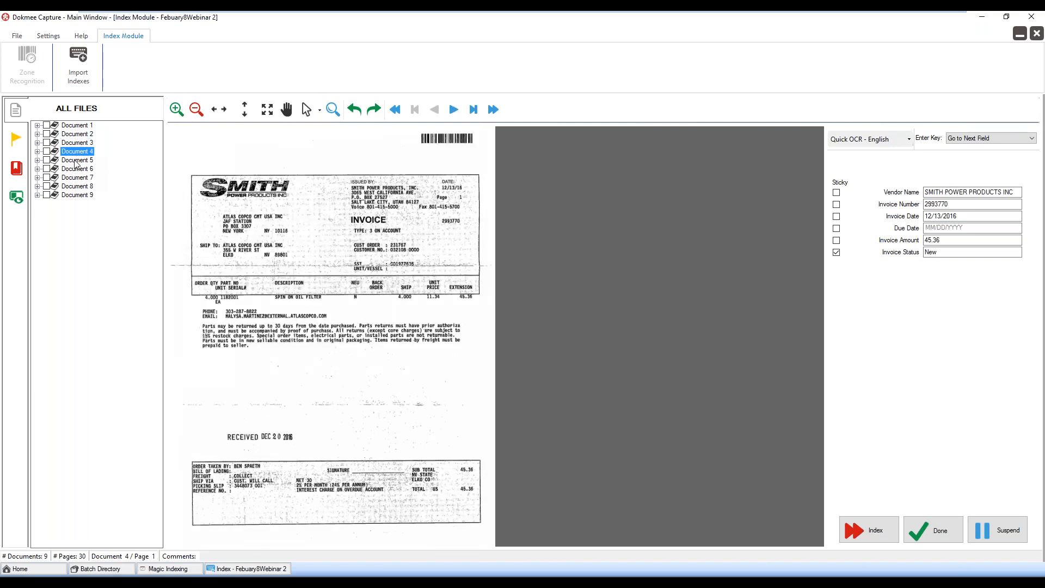
{"action": "left_click", "coordinate": [75, 162]}
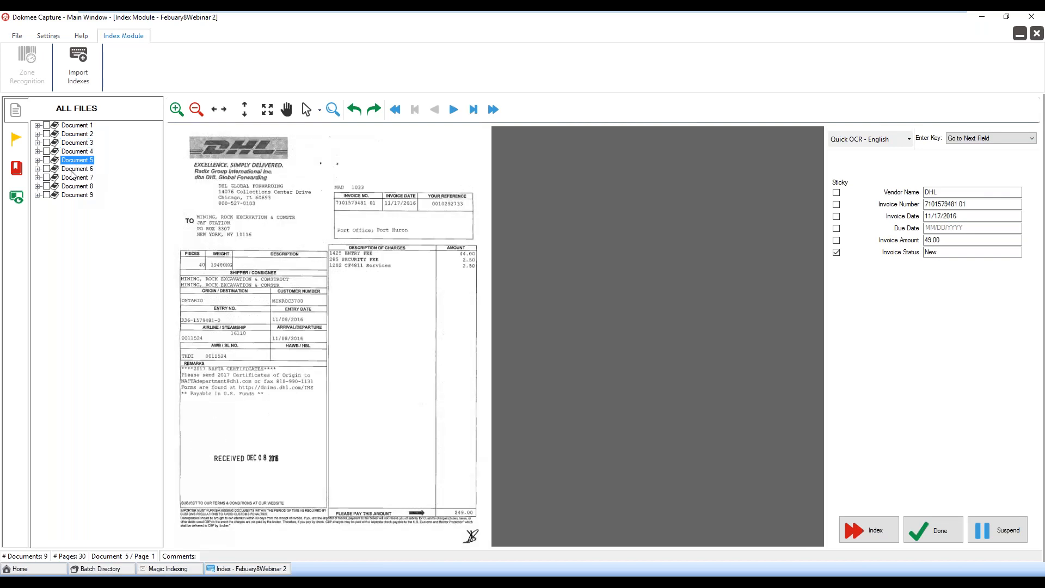
{"action": "left_click", "coordinate": [72, 170]}
{"action": "left_click", "coordinate": [70, 161]}
{"action": "left_click", "coordinate": [84, 170]}
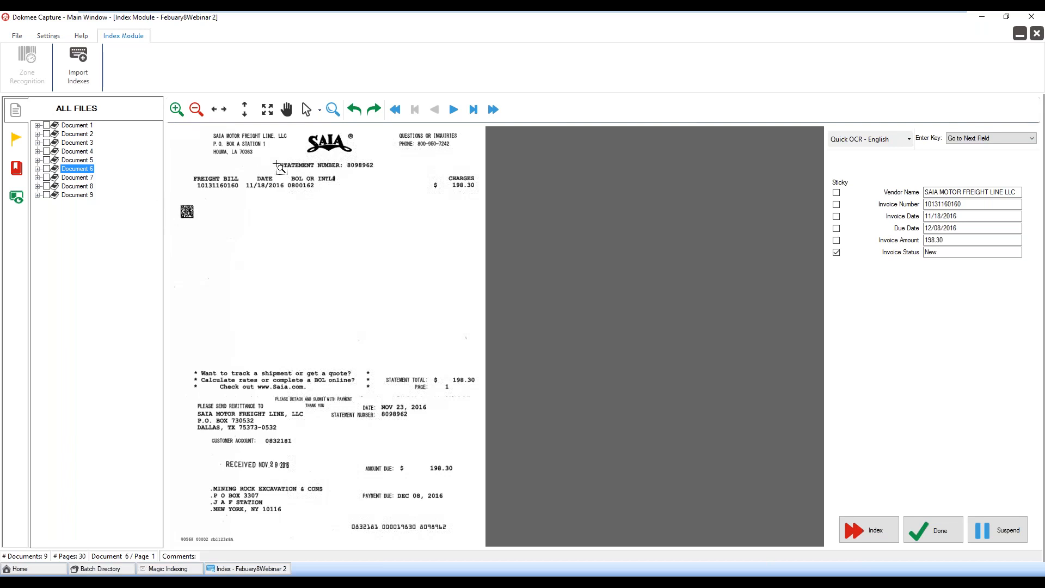
{"action": "left_click", "coordinate": [89, 180]}
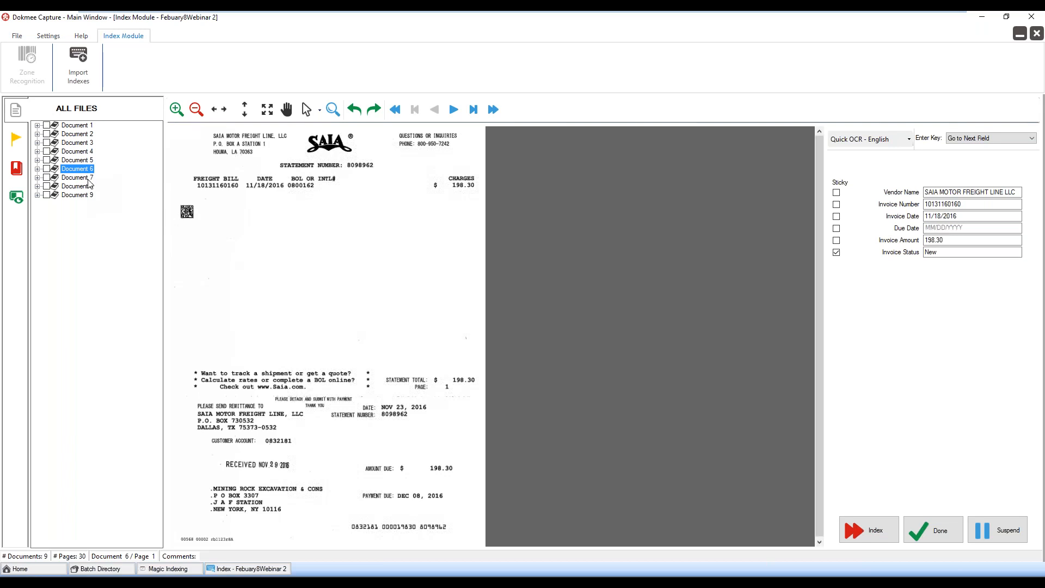
{"action": "left_click", "coordinate": [86, 187]}
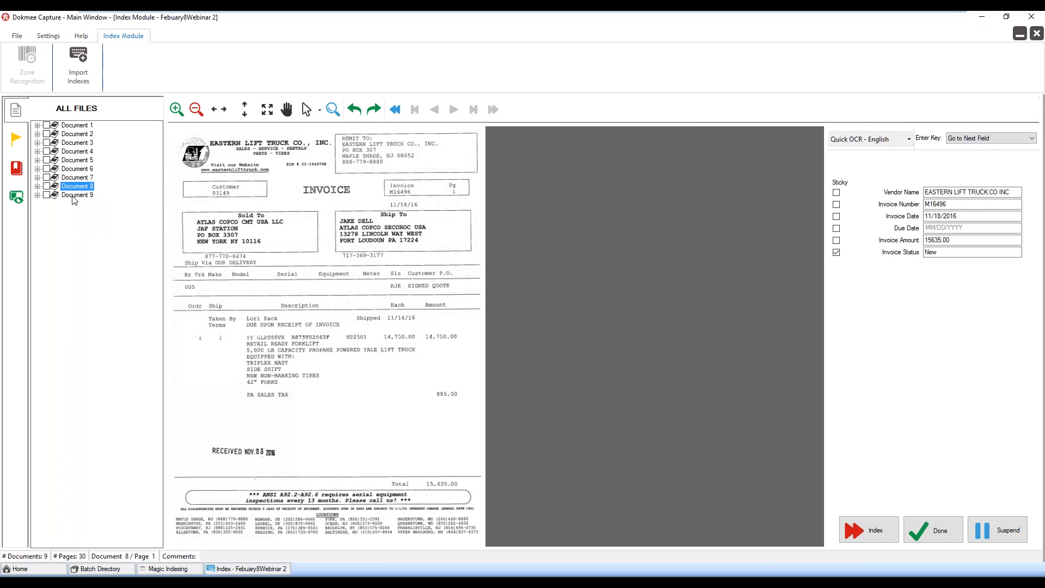
{"action": "left_click", "coordinate": [73, 196]}
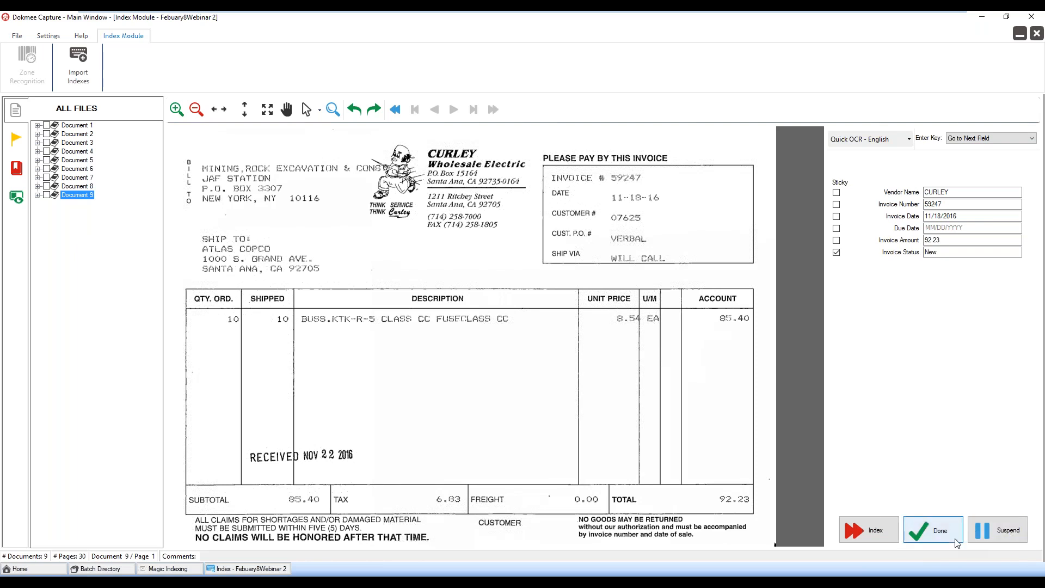
Mark indexing as done, then widen the QC Index table to review its columns and continue the batch to export
{"action": "left_click", "coordinate": [939, 531]}
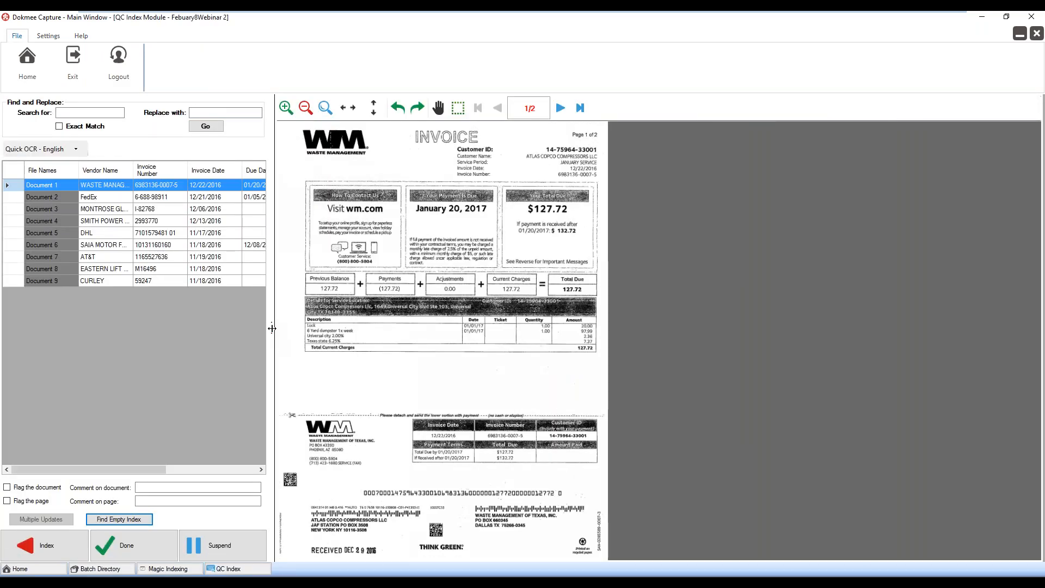
{"action": "left_click_drag", "start_coordinate": [272, 326], "coordinate": [395, 326]}
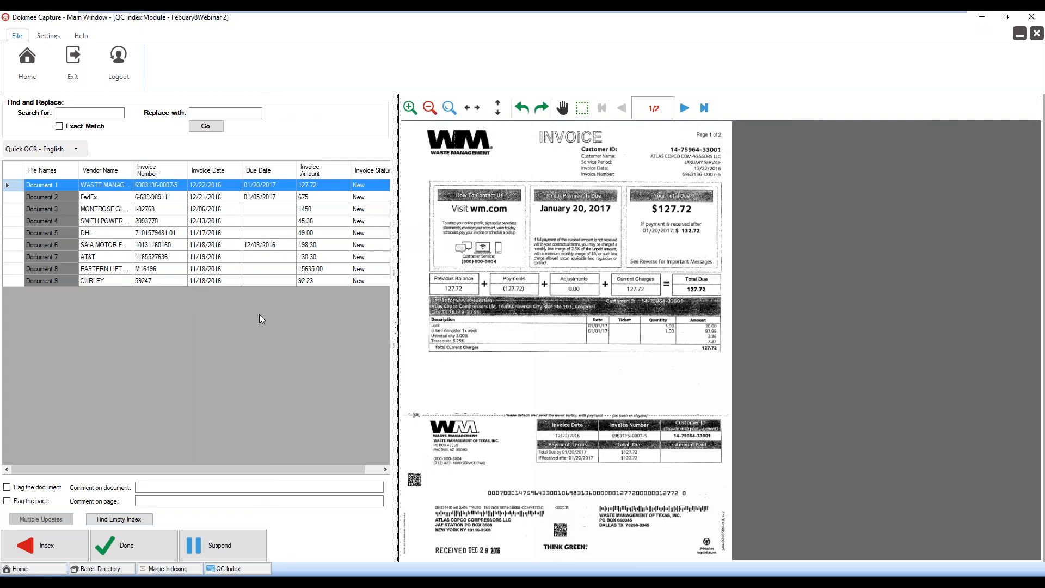
{"action": "left_click", "coordinate": [124, 554]}
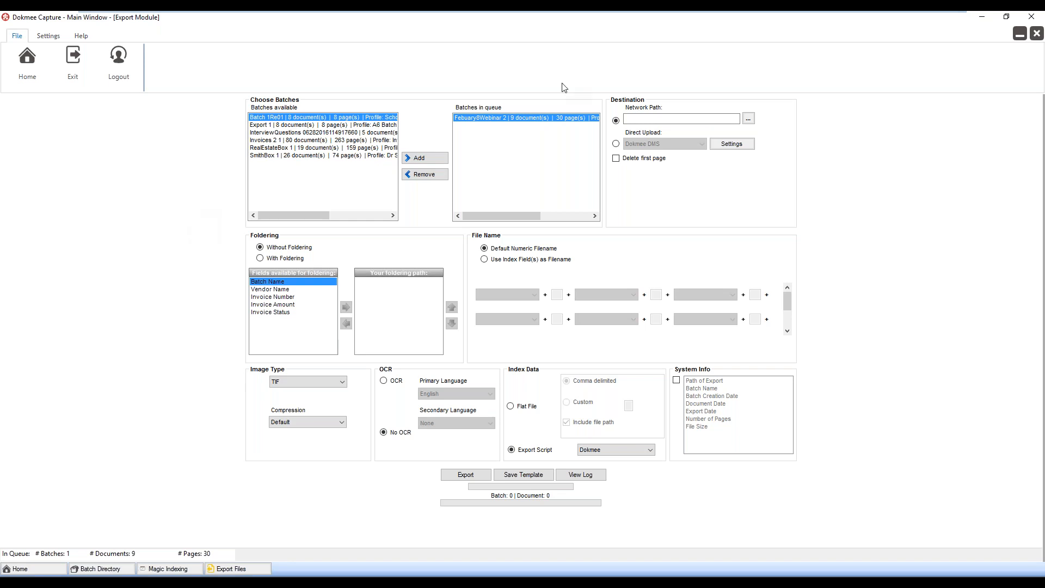
Set the export destination to direct upload into Dokmee DMS
{"action": "left_click", "coordinate": [617, 143]}
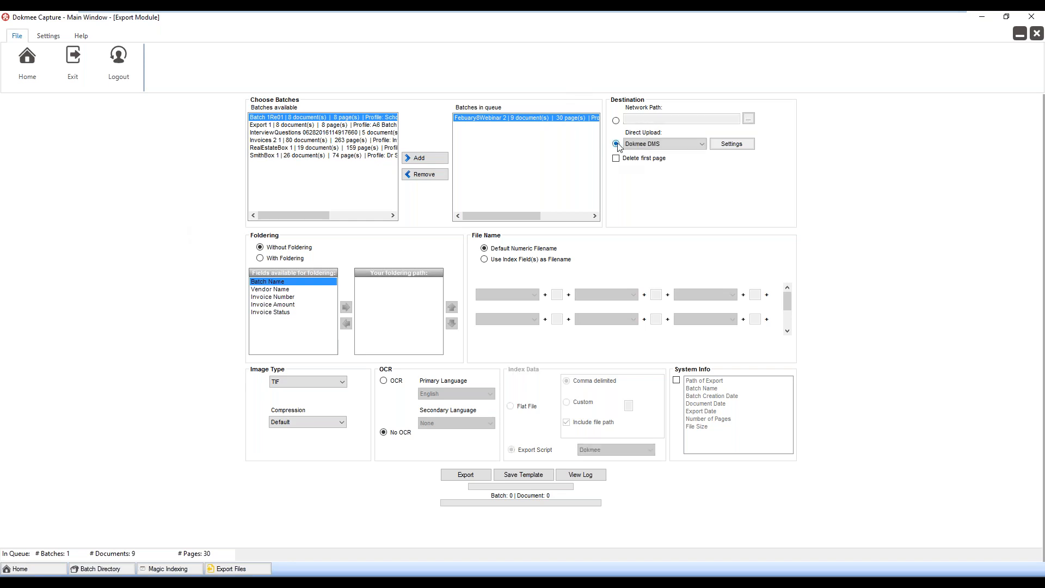
{"action": "left_click", "coordinate": [702, 144]}
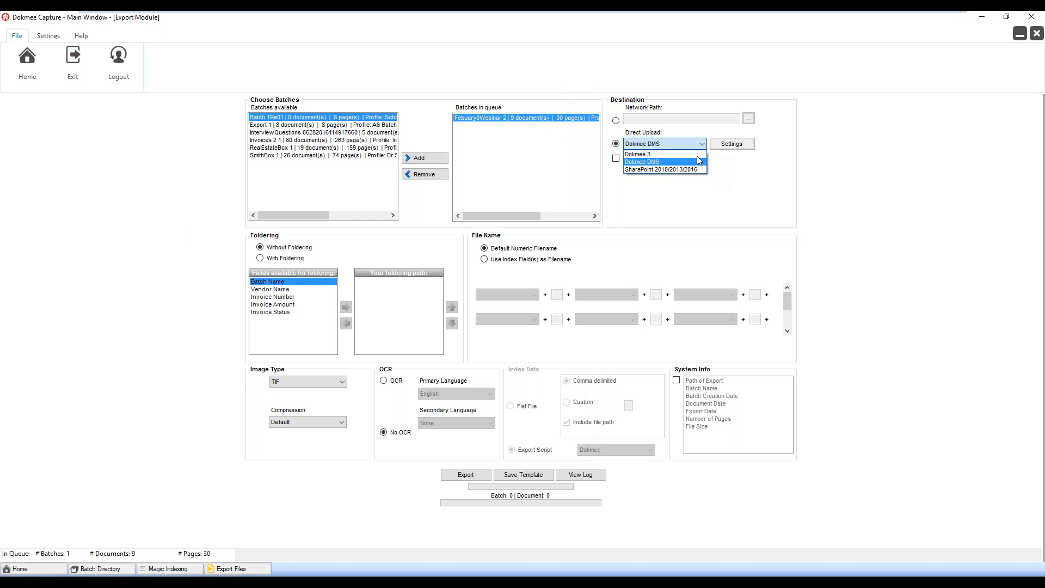
{"action": "left_click", "coordinate": [675, 161]}
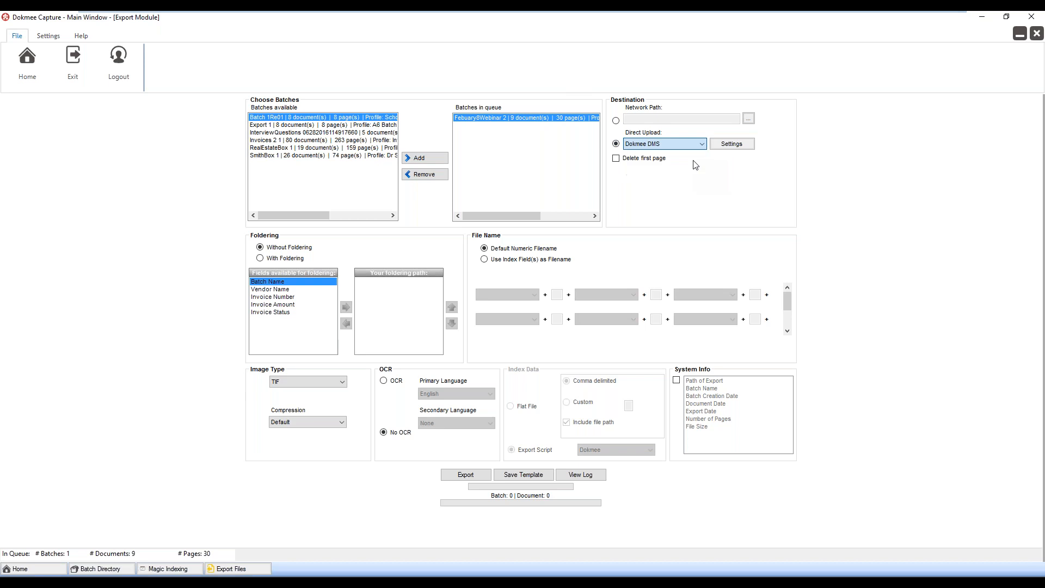
Log in to Dokmee Web from the direct upload settings and select the Invoices for Approval folder in the AP Invoices database
{"action": "left_click", "coordinate": [727, 146]}
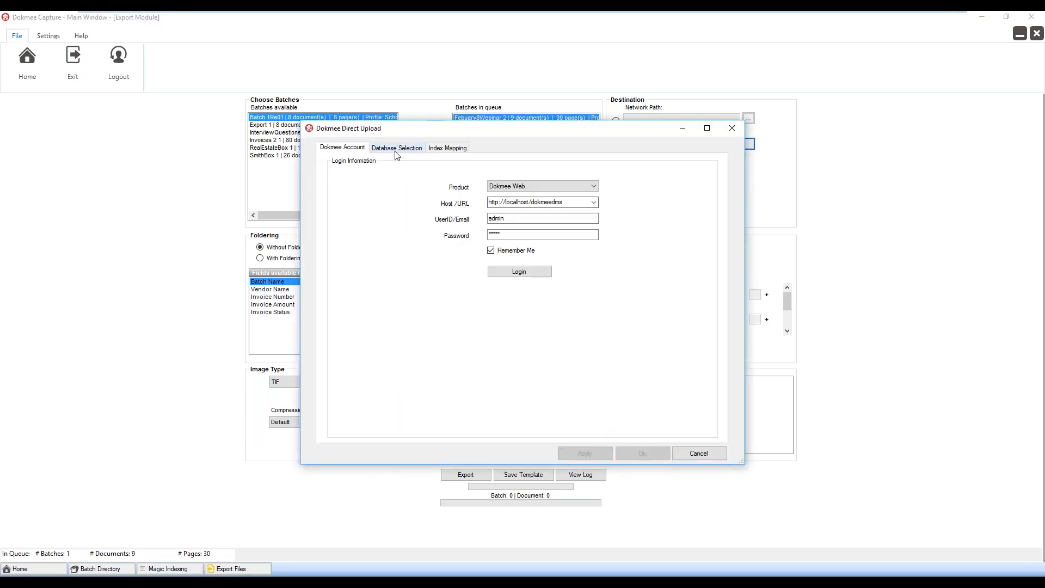
{"action": "left_click", "coordinate": [514, 269]}
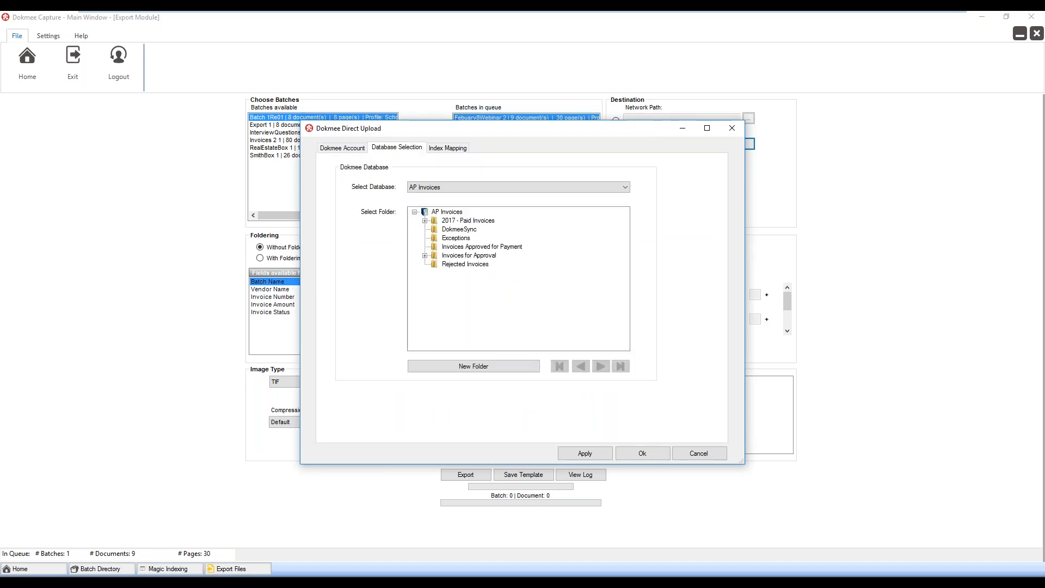
{"action": "left_click", "coordinate": [462, 257]}
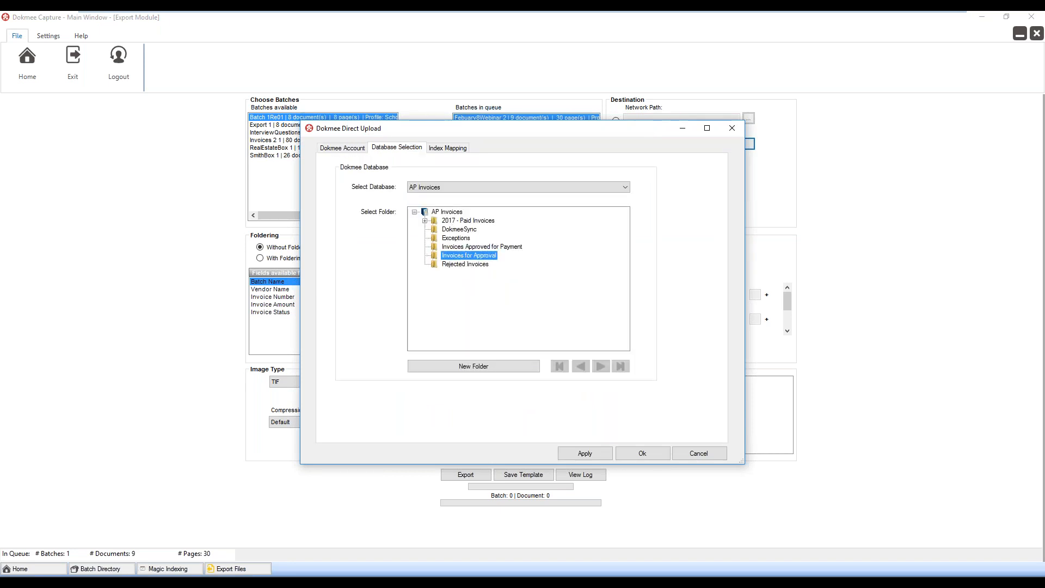
Map the Vendor Name and Invoice Number capture fields to their matching Dokmee index fields, and close the upload settings without applying
{"action": "left_click", "coordinate": [455, 148]}
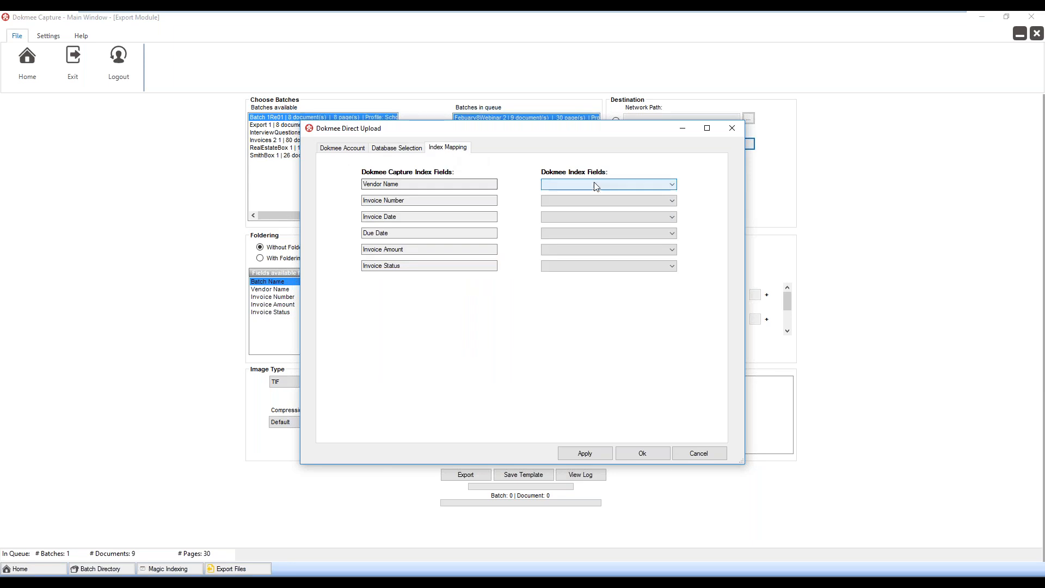
{"action": "left_click", "coordinate": [595, 184]}
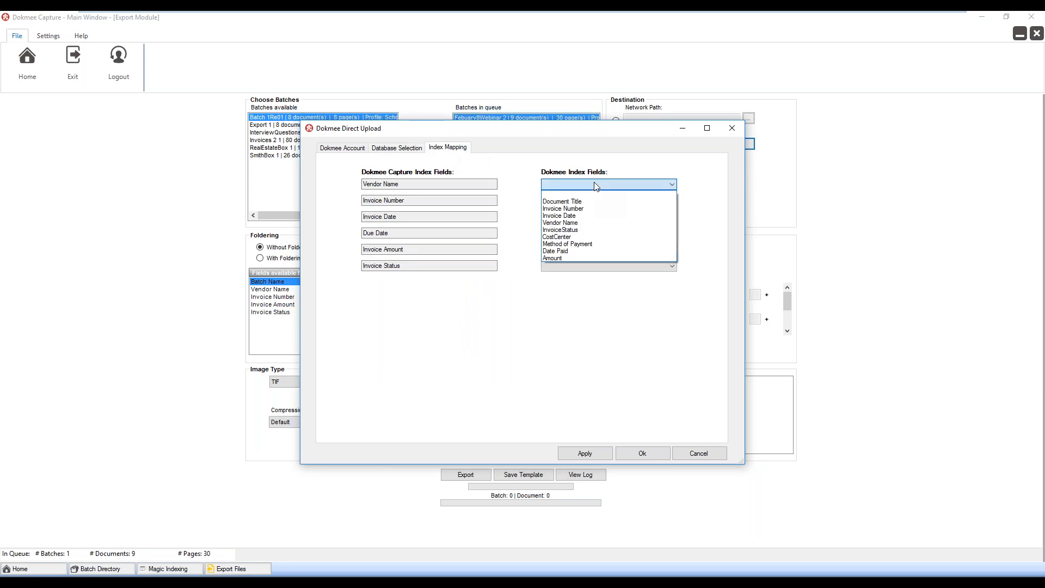
{"action": "left_click", "coordinate": [563, 224]}
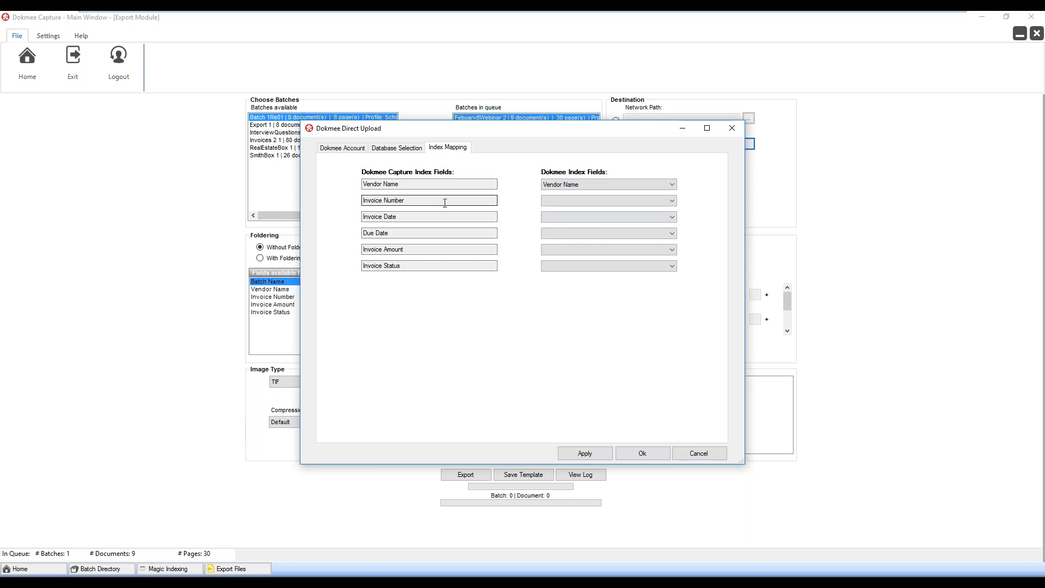
{"action": "left_click", "coordinate": [648, 201]}
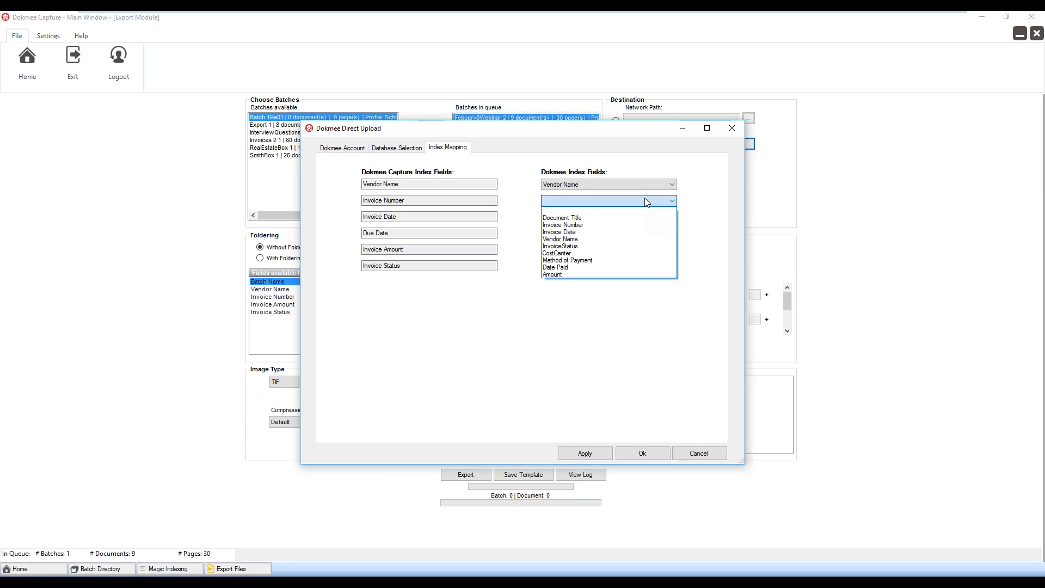
{"action": "left_click", "coordinate": [622, 223]}
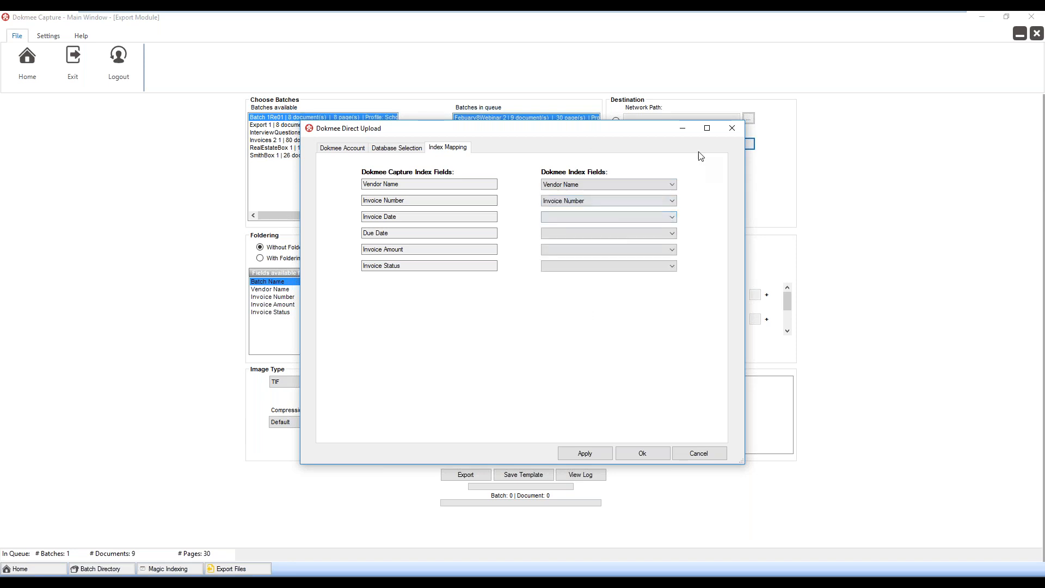
{"action": "left_click", "coordinate": [731, 129]}
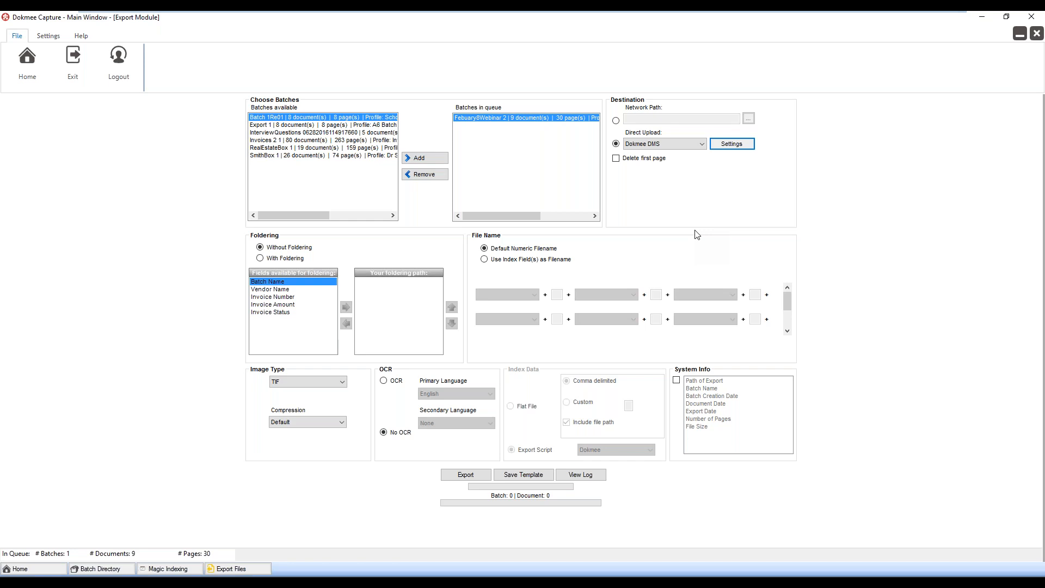
Switch the export destination to a network path and review the available export script formats, keeping Dokmee
{"action": "left_click", "coordinate": [615, 120]}
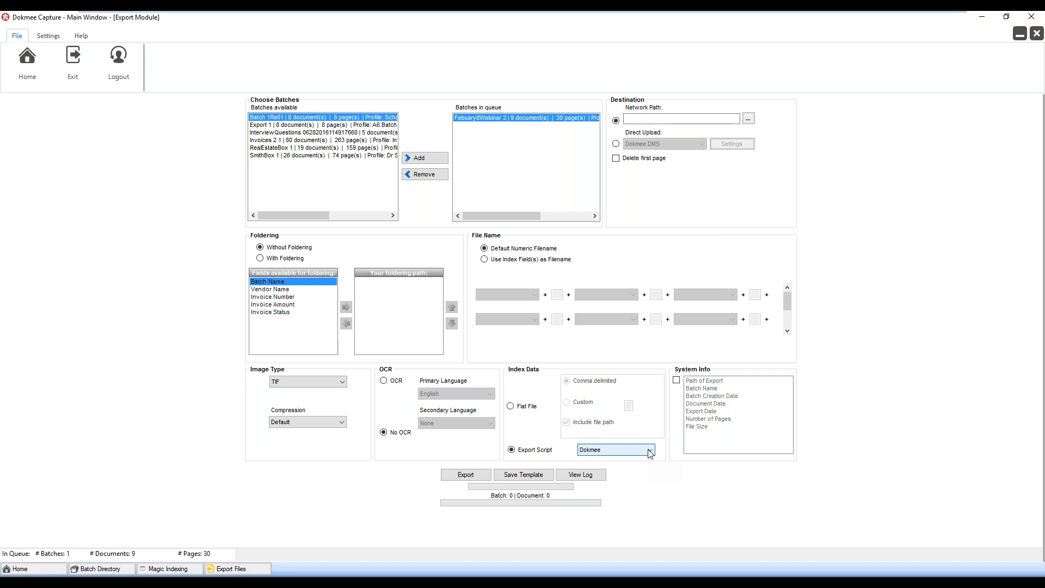
{"action": "left_click", "coordinate": [650, 452]}
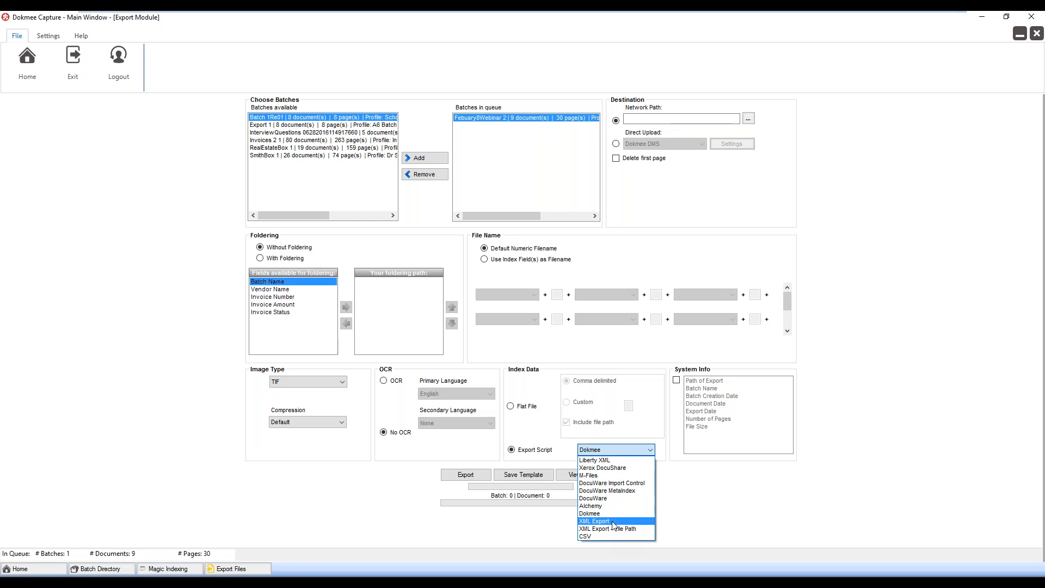
{"action": "left_click", "coordinate": [730, 498]}
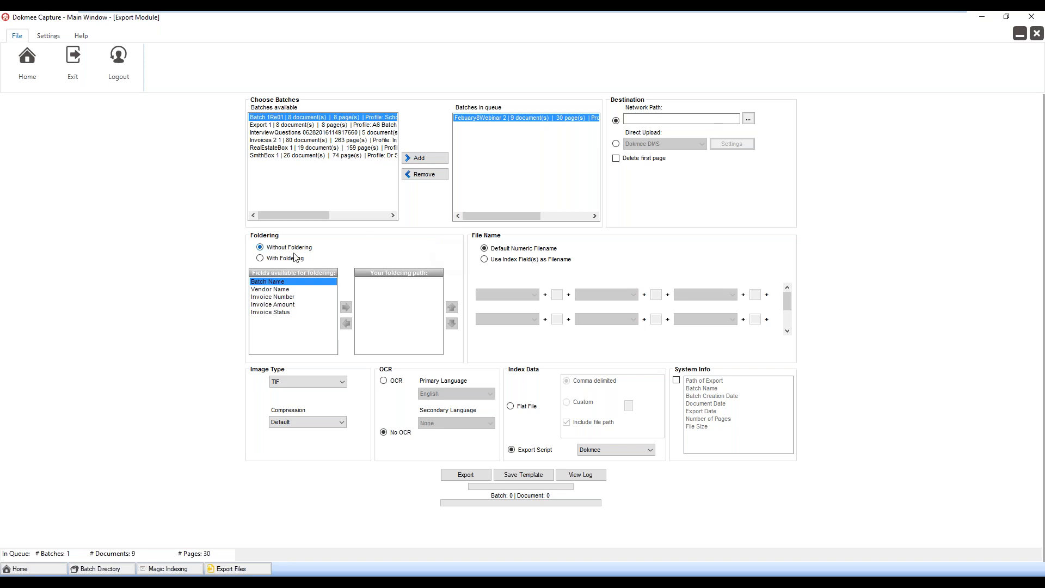
Enable foldering for the export and add Vendor Name to the folder path
{"action": "left_click", "coordinate": [260, 259]}
{"action": "left_click", "coordinate": [260, 290]}
{"action": "left_click", "coordinate": [347, 309]}
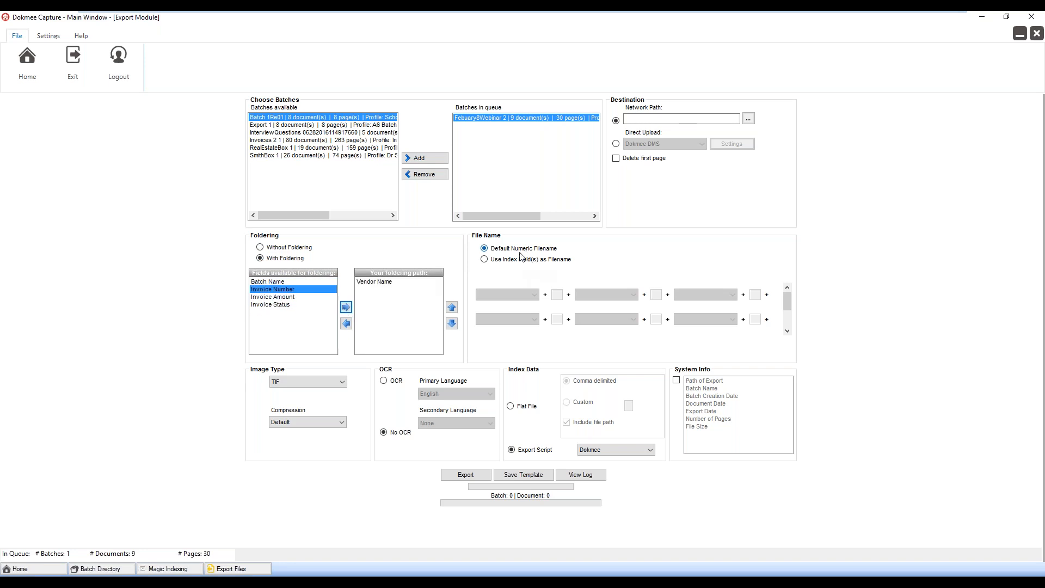
Build the export file name from the index fields Invoice Number and Invoice Amount
{"action": "left_click", "coordinate": [485, 260]}
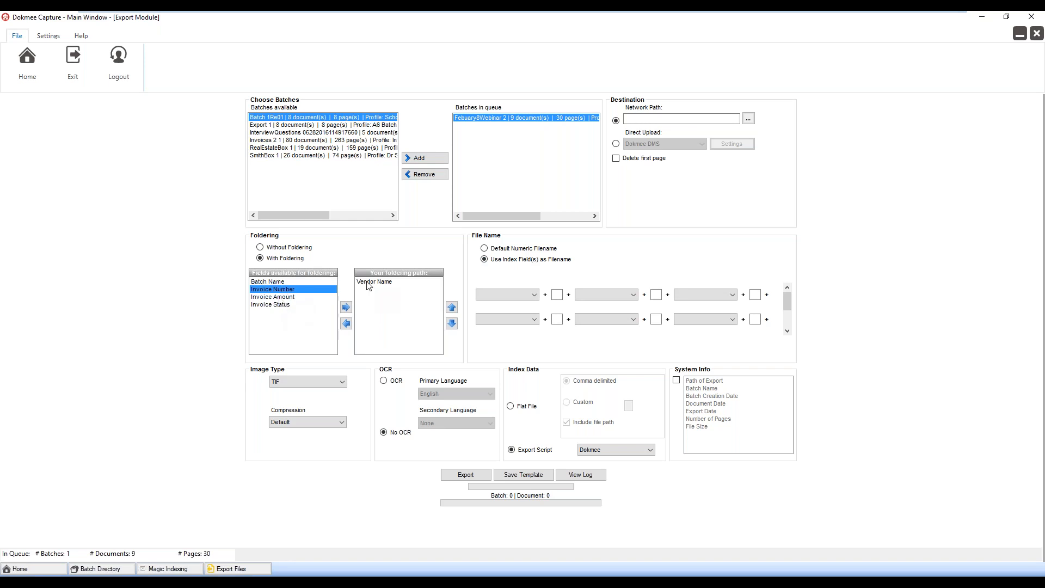
{"action": "left_click", "coordinate": [535, 295]}
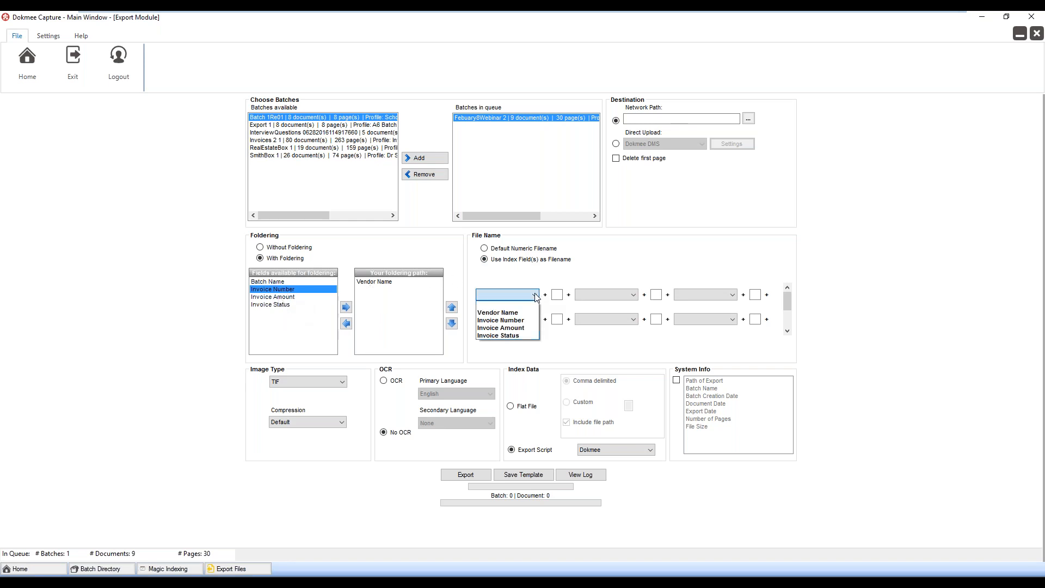
{"action": "left_click", "coordinate": [516, 321]}
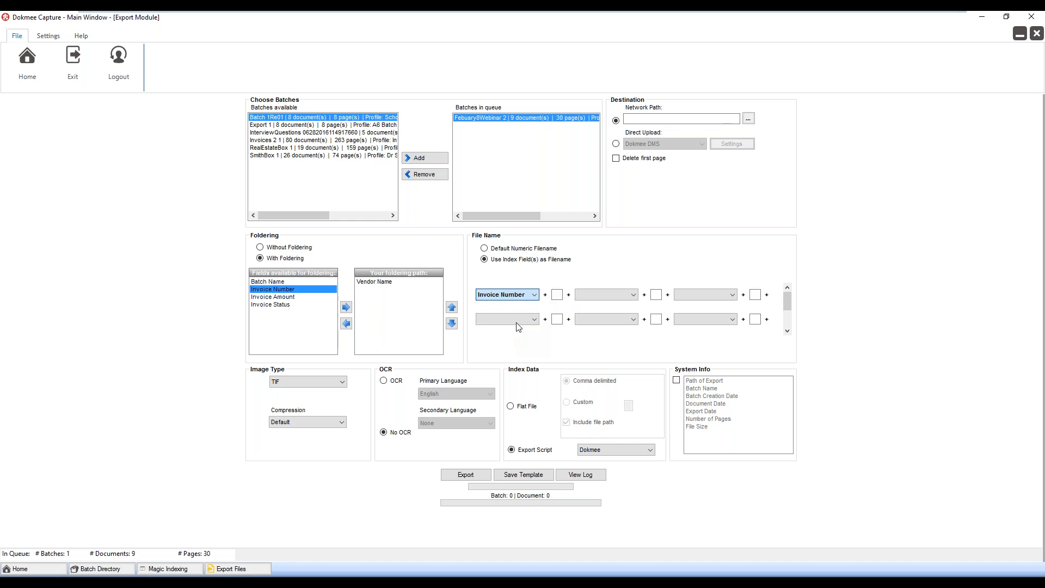
{"action": "left_click", "coordinate": [282, 297]}
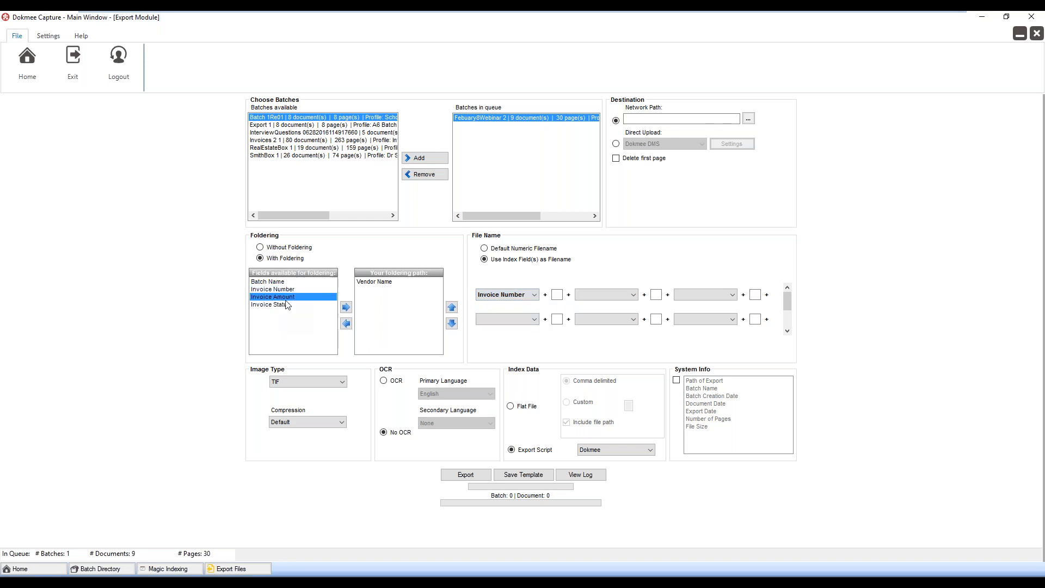
{"action": "left_click", "coordinate": [632, 294]}
{"action": "left_click", "coordinate": [615, 328]}
Set the export image type to PDF and enable OCR
{"action": "left_click", "coordinate": [342, 383]}
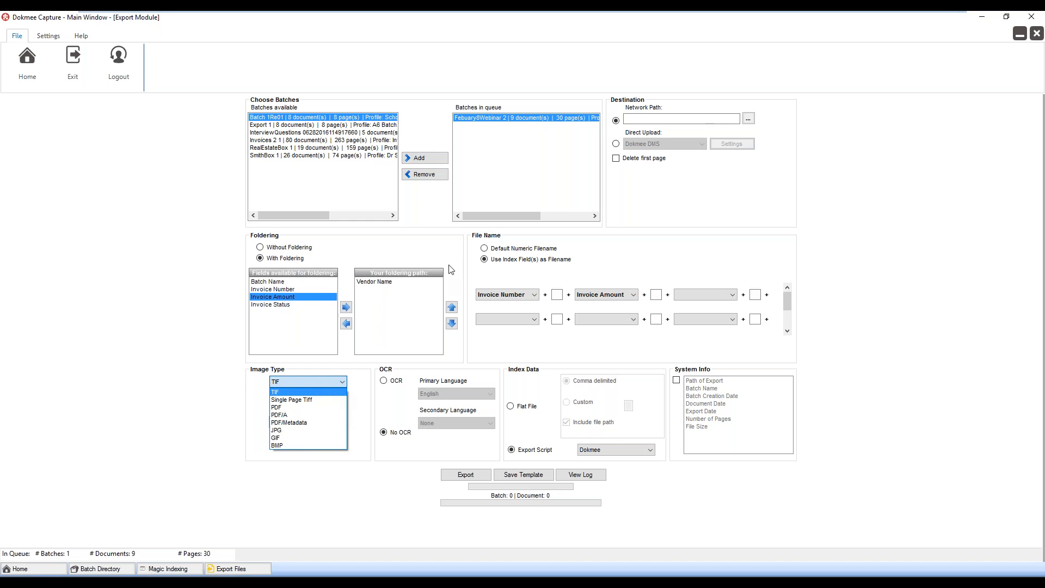
{"action": "left_click", "coordinate": [283, 409]}
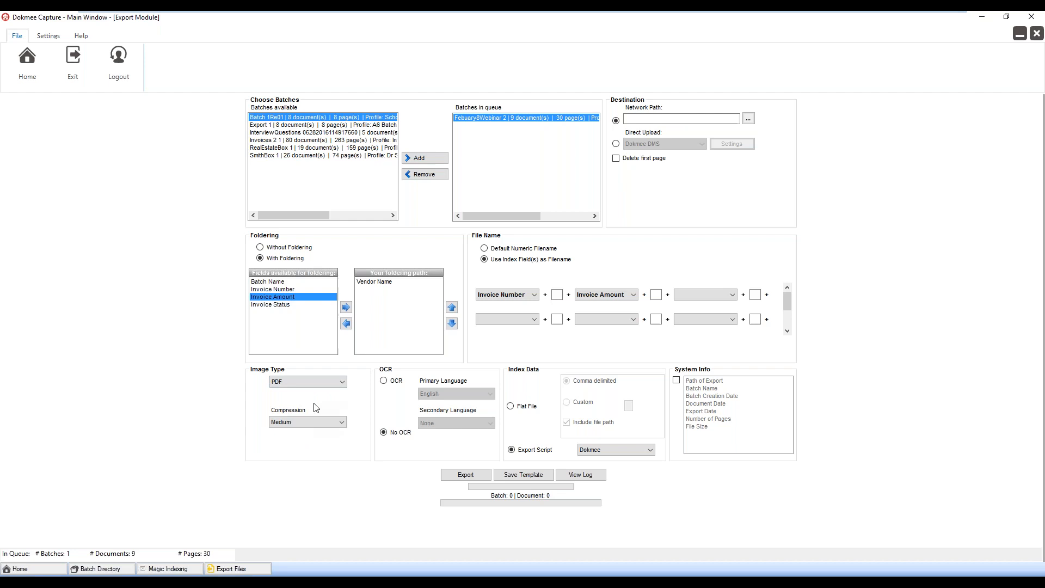
{"action": "left_click", "coordinate": [384, 380]}
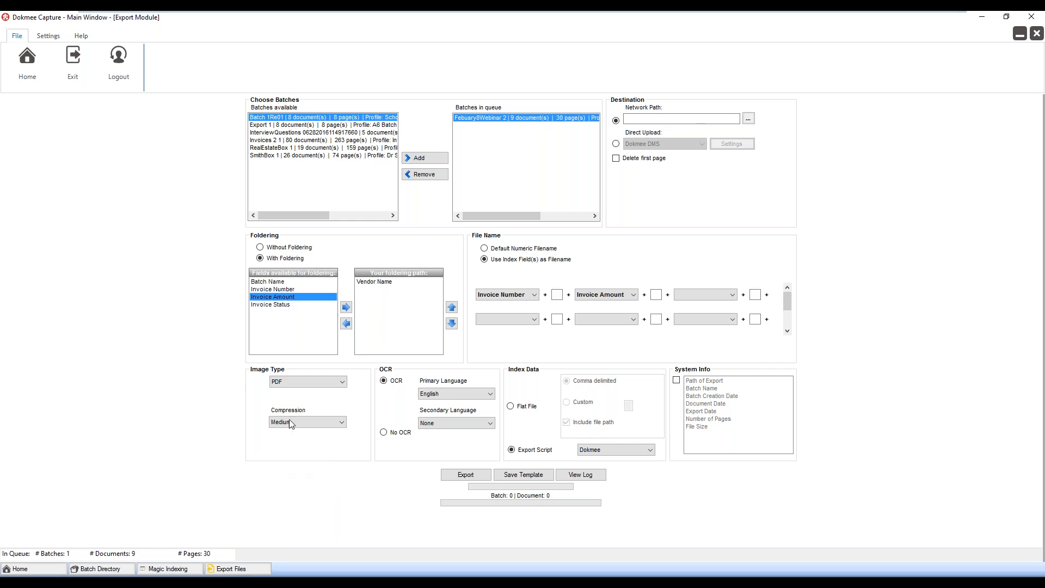
Check the Custom Demo Data and Documents for Demos desktop folders for compression example files
{"action": "left_click", "coordinate": [980, 17]}
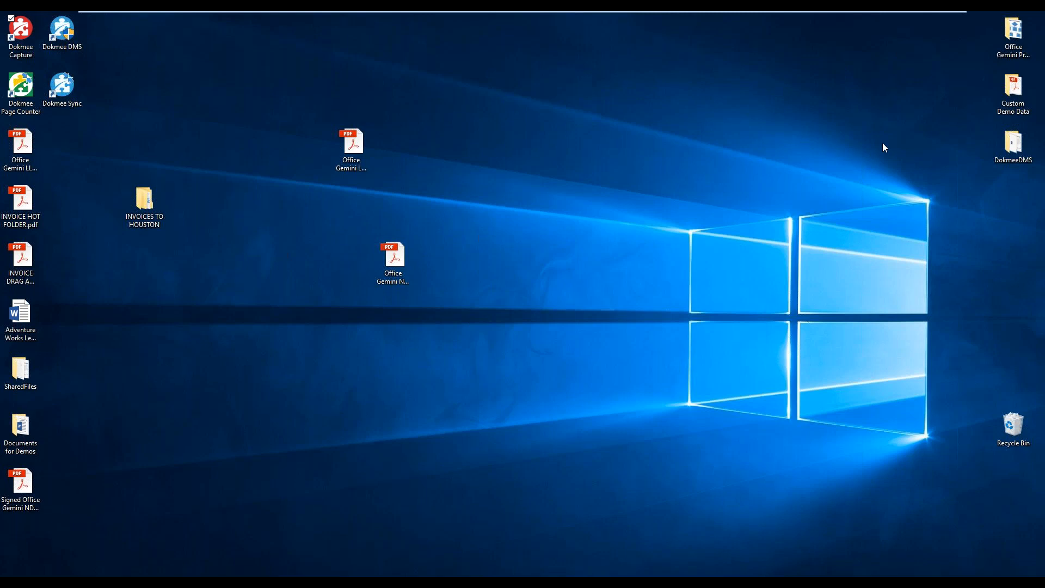
{"action": "left_click", "coordinate": [1004, 84]}
{"action": "double_click", "coordinate": [1011, 87]}
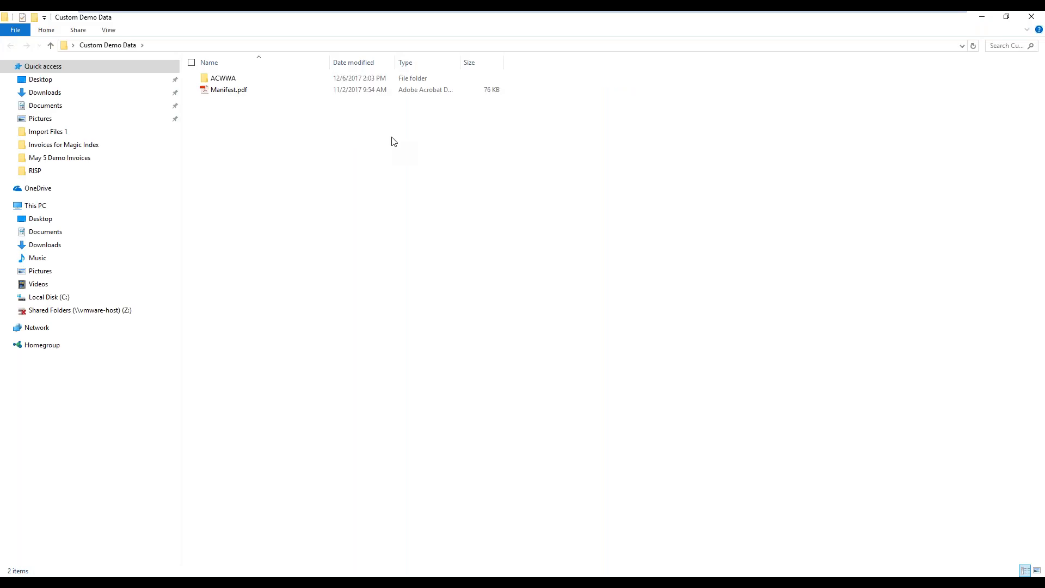
{"action": "left_click", "coordinate": [983, 16]}
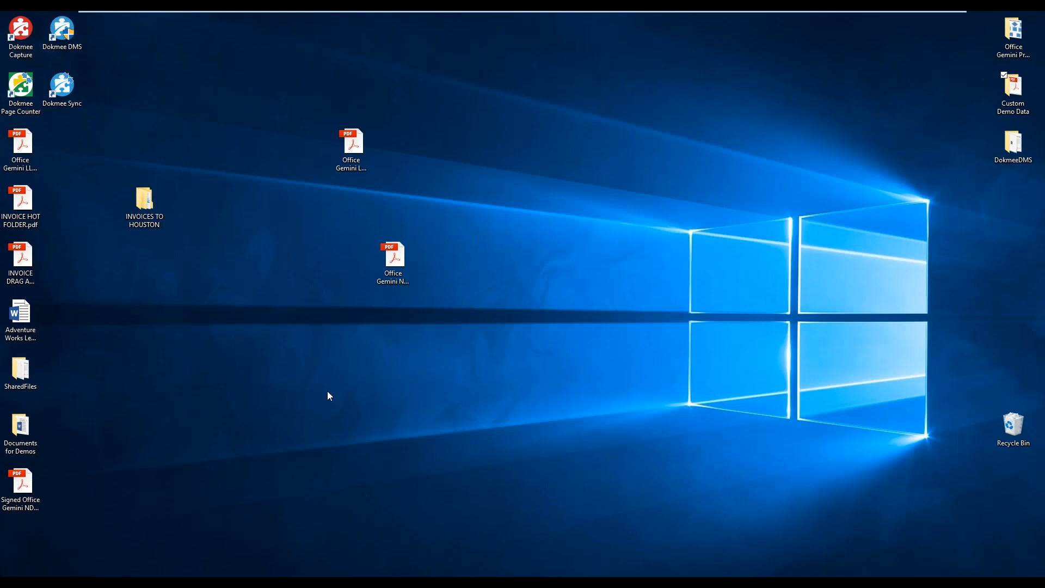
{"action": "left_click", "coordinate": [29, 425]}
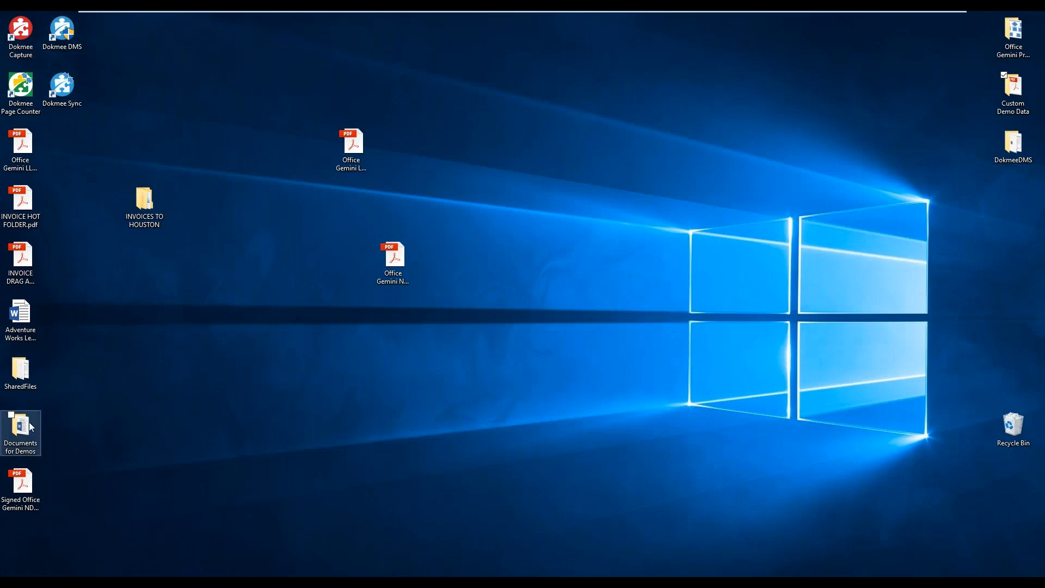
{"action": "double_click", "coordinate": [30, 426]}
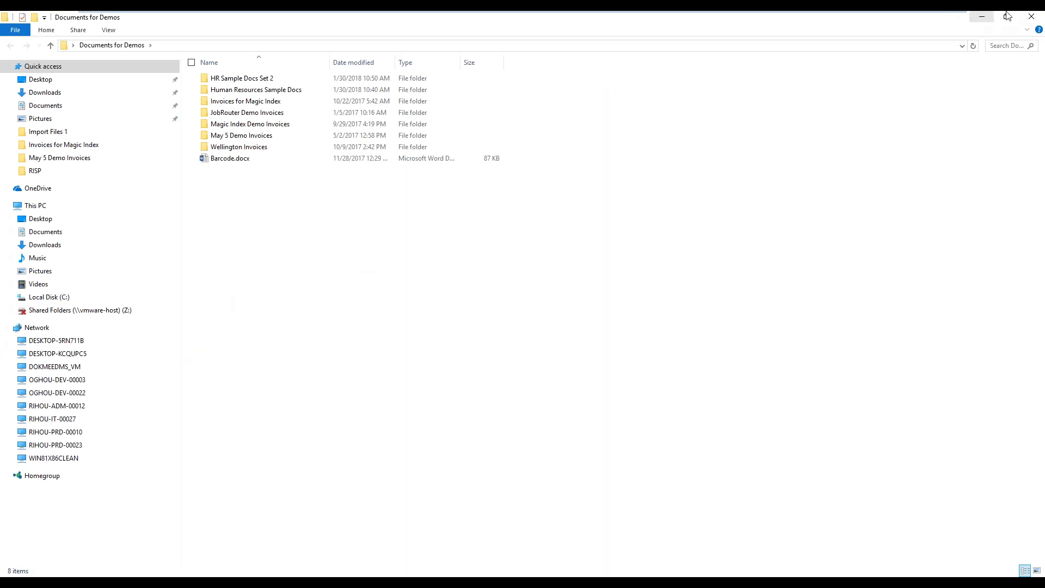
{"action": "left_click", "coordinate": [985, 19]}
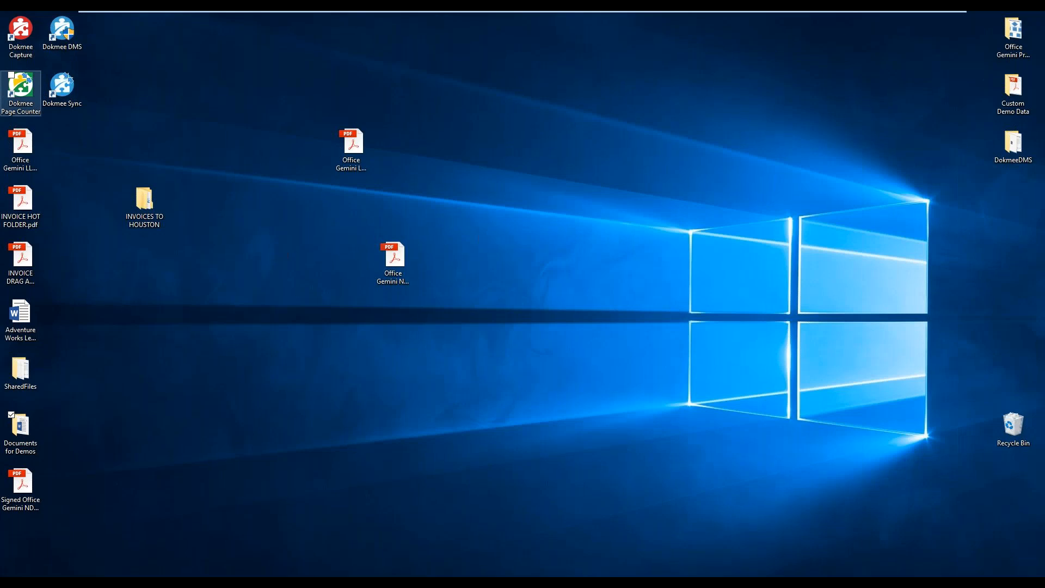
Leave the demo machine's desktop and open the Compression Example Files folder inside Dokmee Presentation on the host's Desktop, maximized to compare PDF sizes
{"action": "mouse_move", "coordinate": [893, 12]}
{"action": "left_click", "coordinate": [925, 18]}
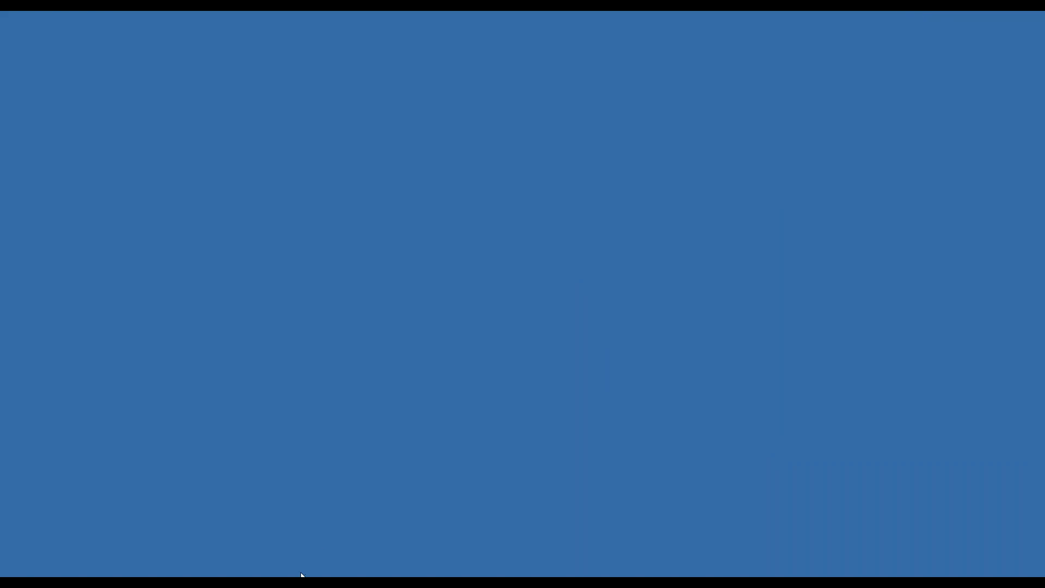
{"action": "mouse_move", "coordinate": [302, 575]}
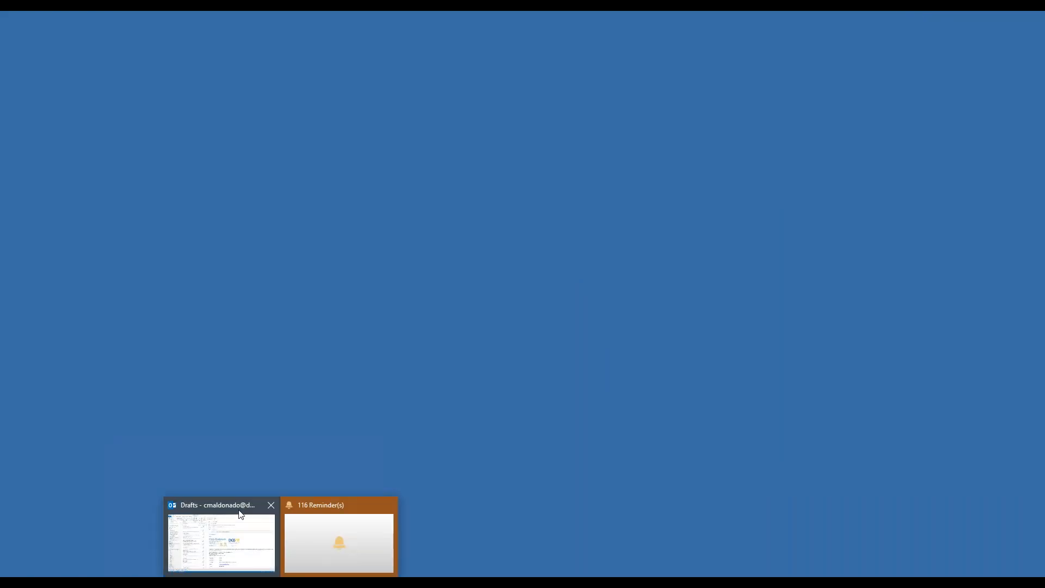
{"action": "mouse_move", "coordinate": [278, 540]}
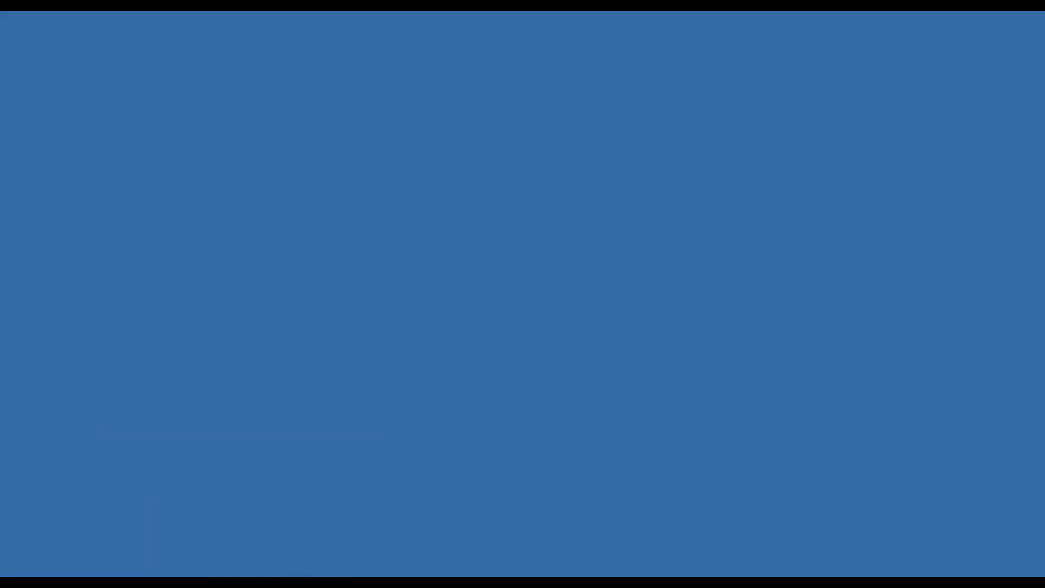
{"action": "double_click", "coordinate": [261, 582]}
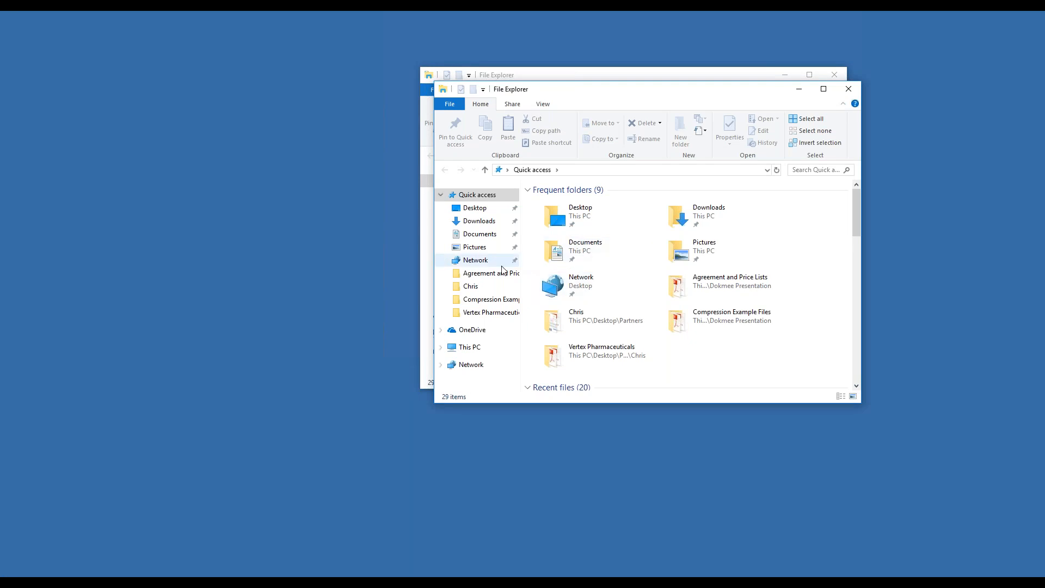
{"action": "left_click", "coordinate": [479, 208]}
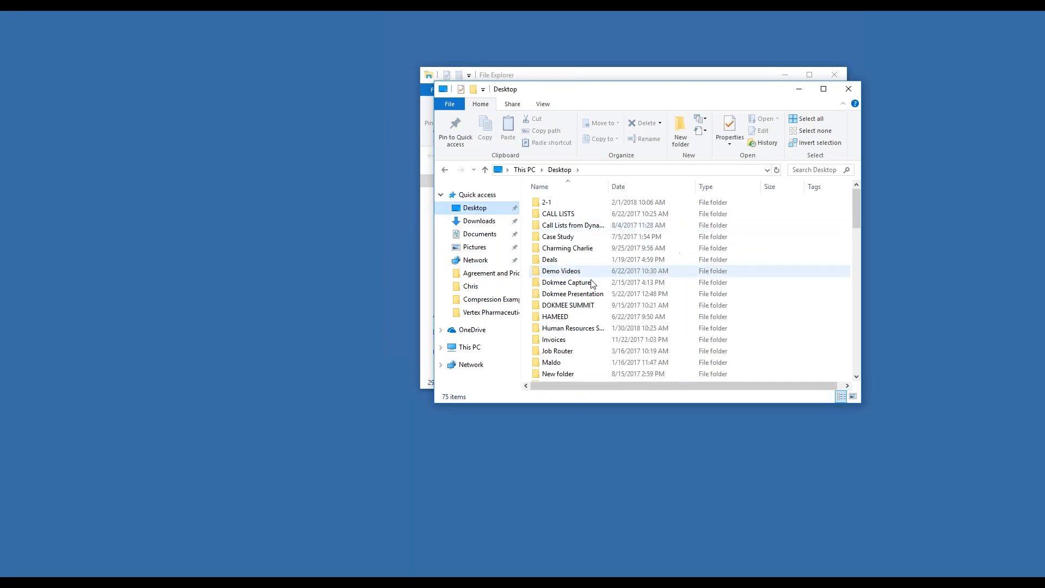
{"action": "left_click", "coordinate": [586, 294]}
{"action": "double_click", "coordinate": [586, 295]}
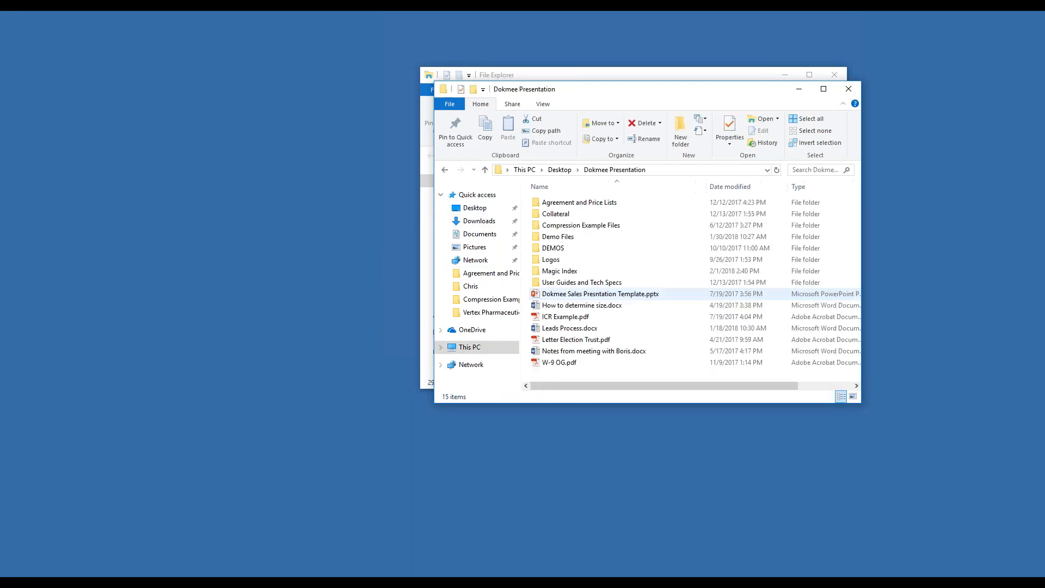
{"action": "double_click", "coordinate": [570, 226]}
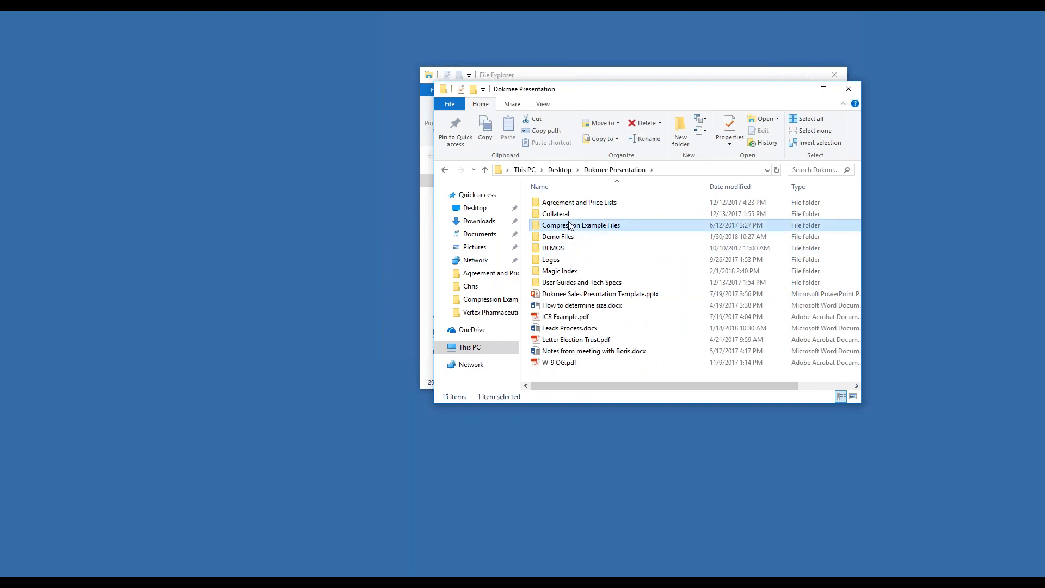
{"action": "left_click", "coordinate": [823, 89]}
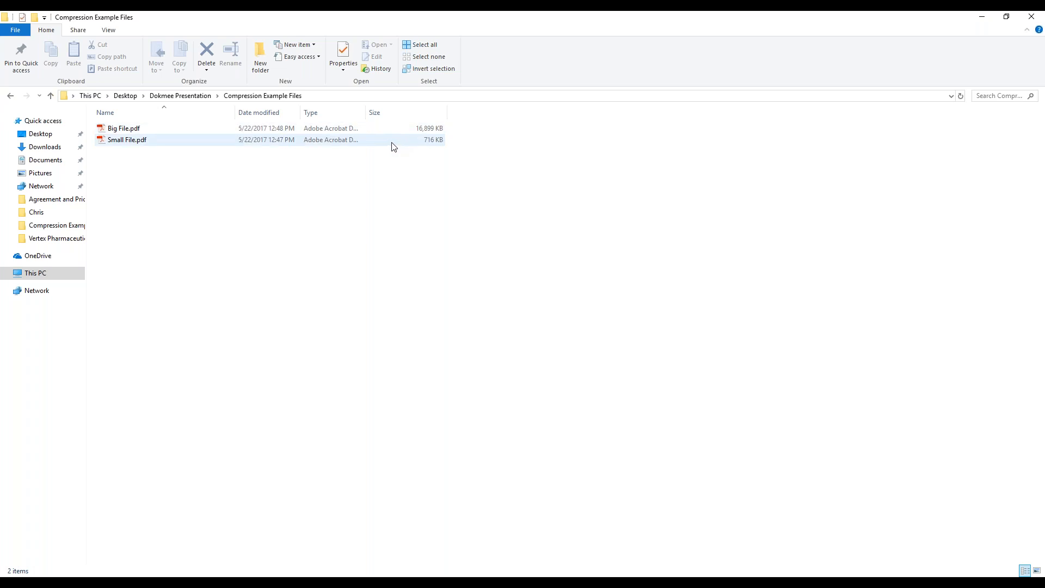
Open Big File.pdf from the Compression Example Files folder in a maximized reader window, and open Small File.pdf alongside it
{"action": "left_click", "coordinate": [138, 129]}
{"action": "double_click", "coordinate": [139, 127]}
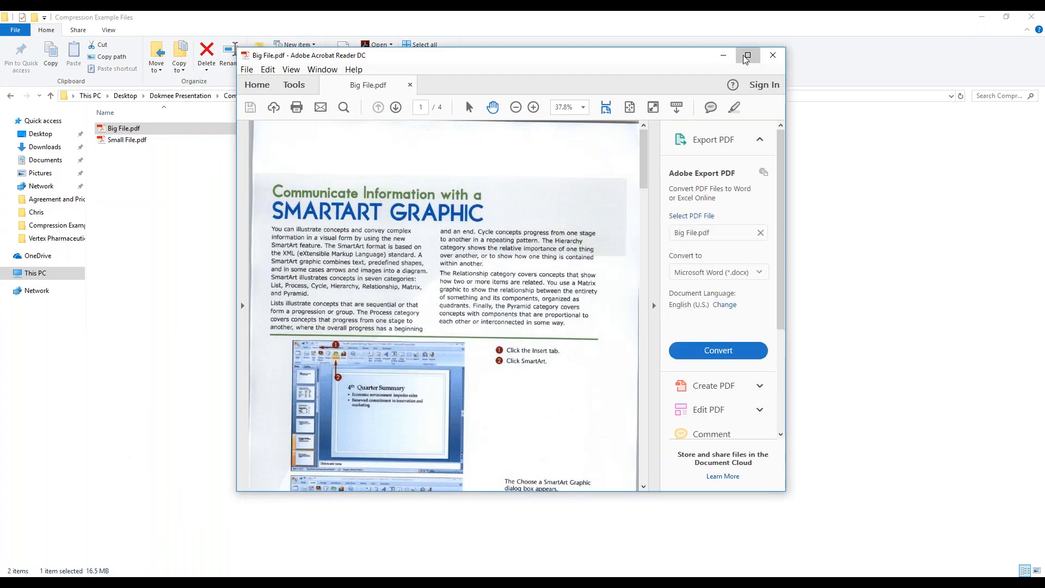
{"action": "left_click", "coordinate": [744, 52]}
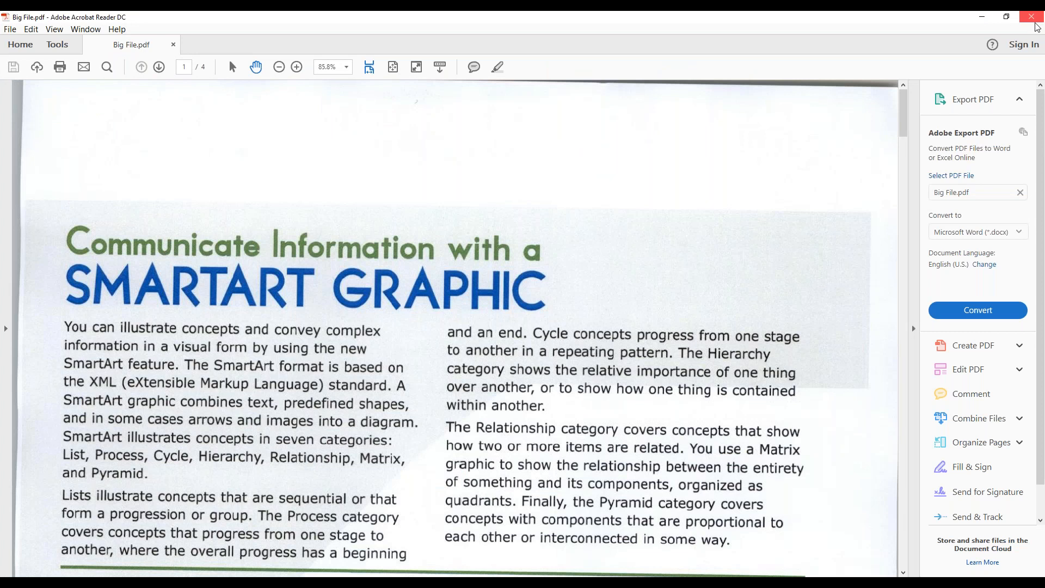
{"action": "left_click", "coordinate": [980, 17]}
{"action": "left_click", "coordinate": [119, 141]}
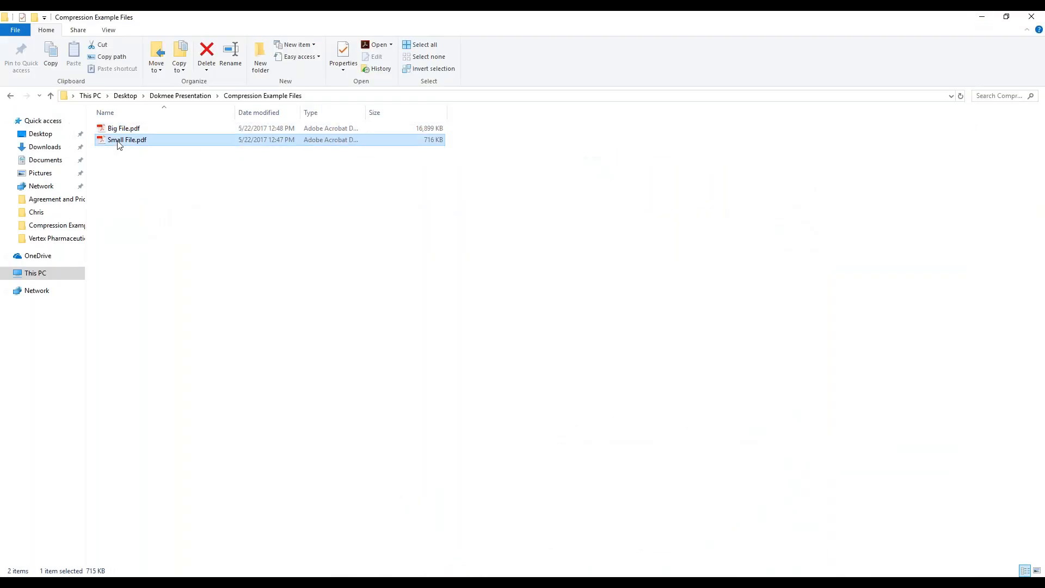
{"action": "double_click", "coordinate": [117, 141]}
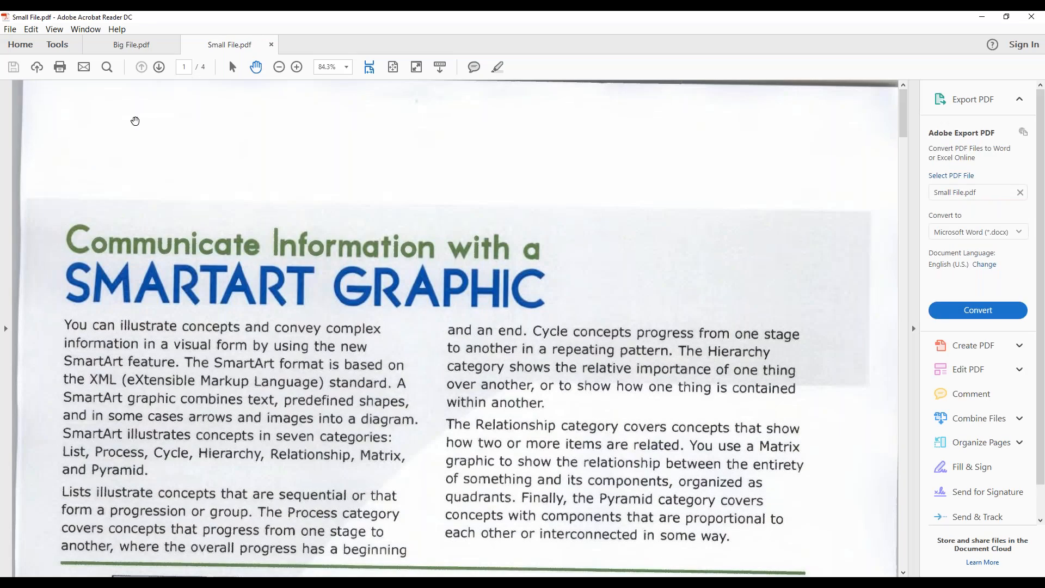
Compare the first page's image quality in Big File.pdf and Small File.pdf by alternating between the two documents
{"action": "left_click", "coordinate": [129, 48]}
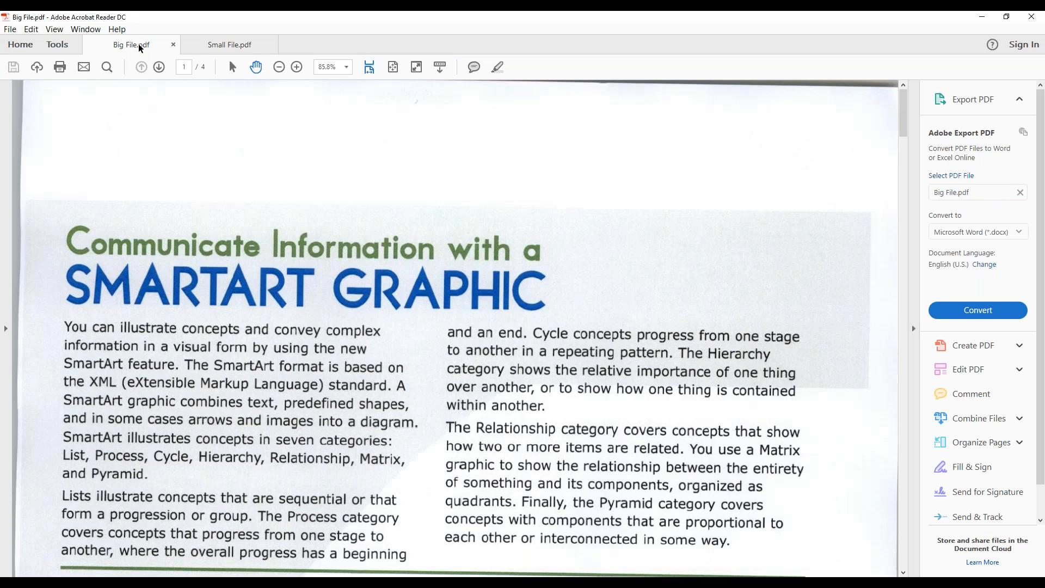
{"action": "left_click", "coordinate": [219, 45]}
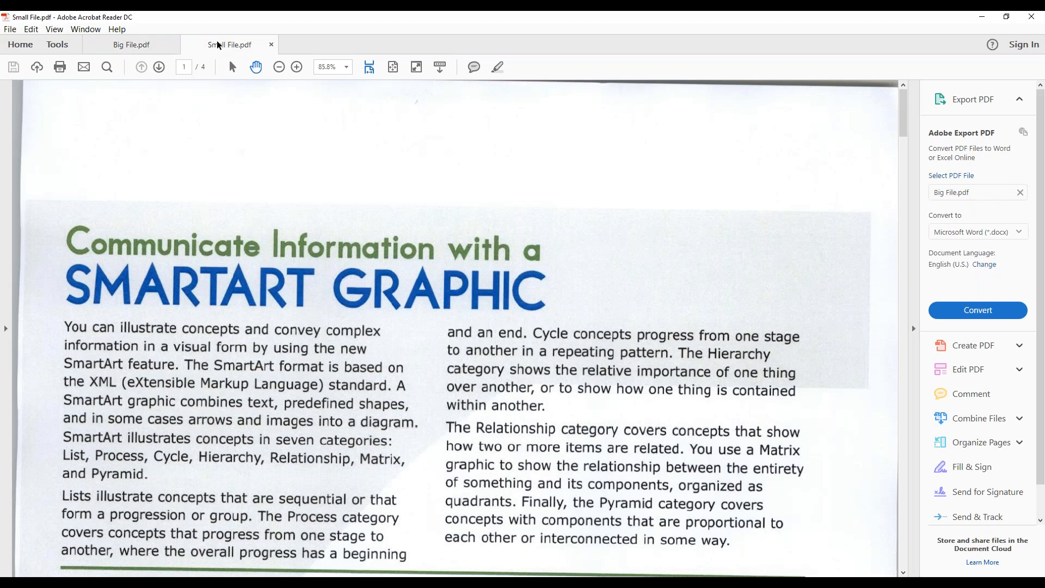
{"action": "left_click", "coordinate": [144, 48]}
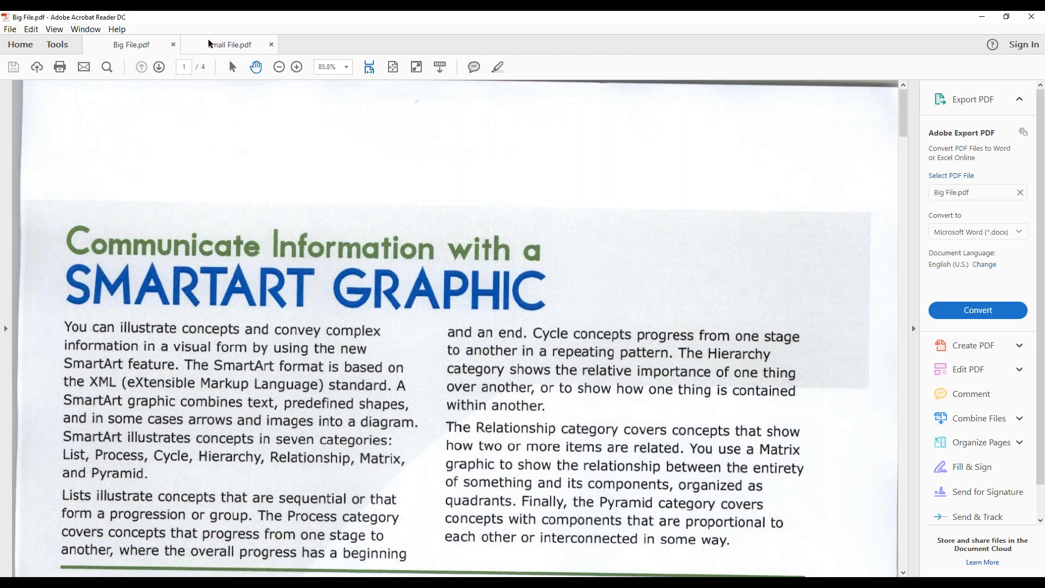
{"action": "left_click", "coordinate": [209, 44]}
{"action": "left_click", "coordinate": [143, 44]}
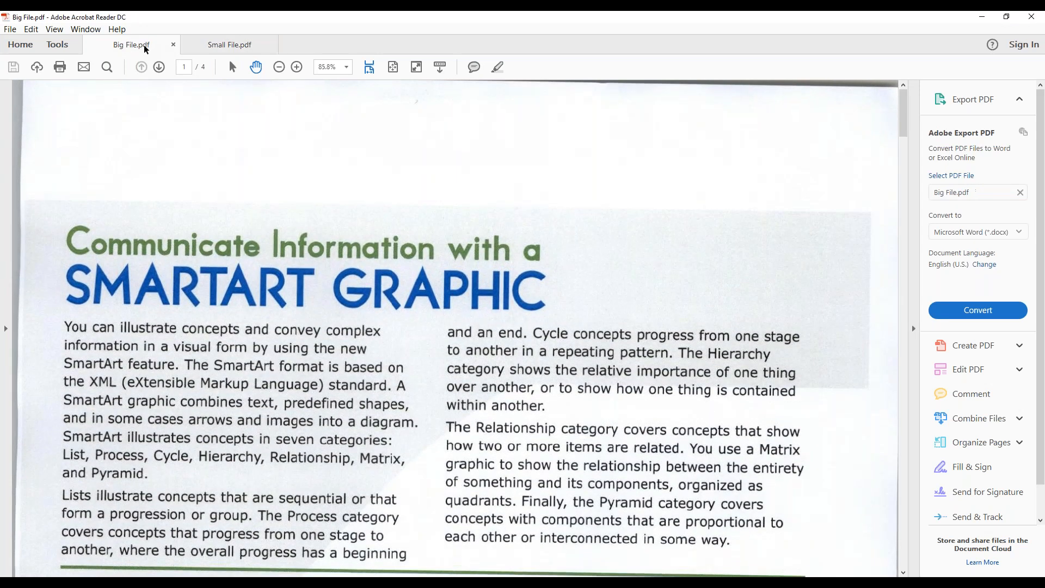
{"action": "left_click", "coordinate": [195, 47]}
{"action": "left_click", "coordinate": [133, 44]}
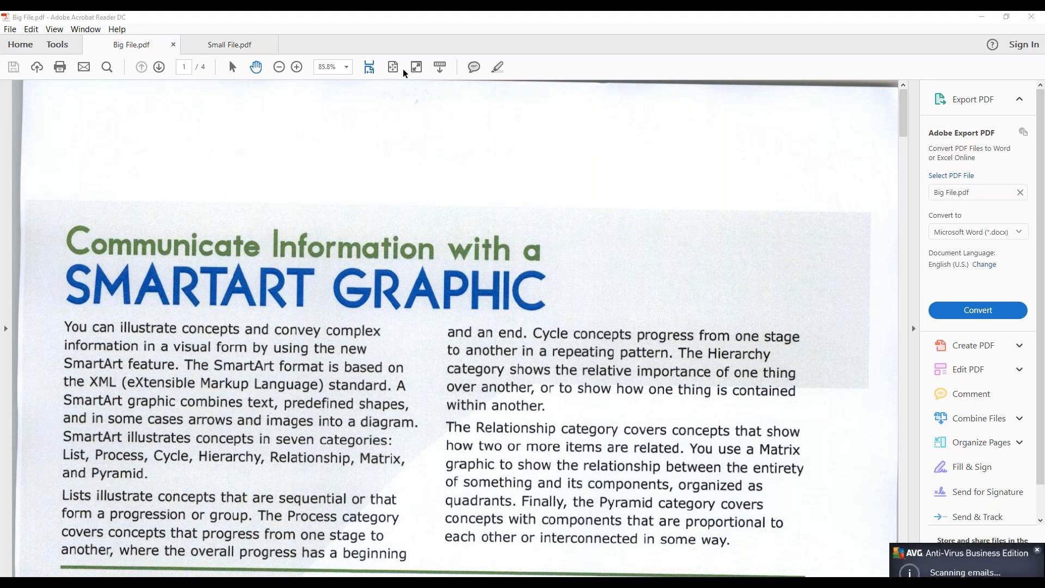
Minimize the PDF reader and folder windows, and close the Export Module in Dokmee Capture
{"action": "left_click", "coordinate": [980, 17]}
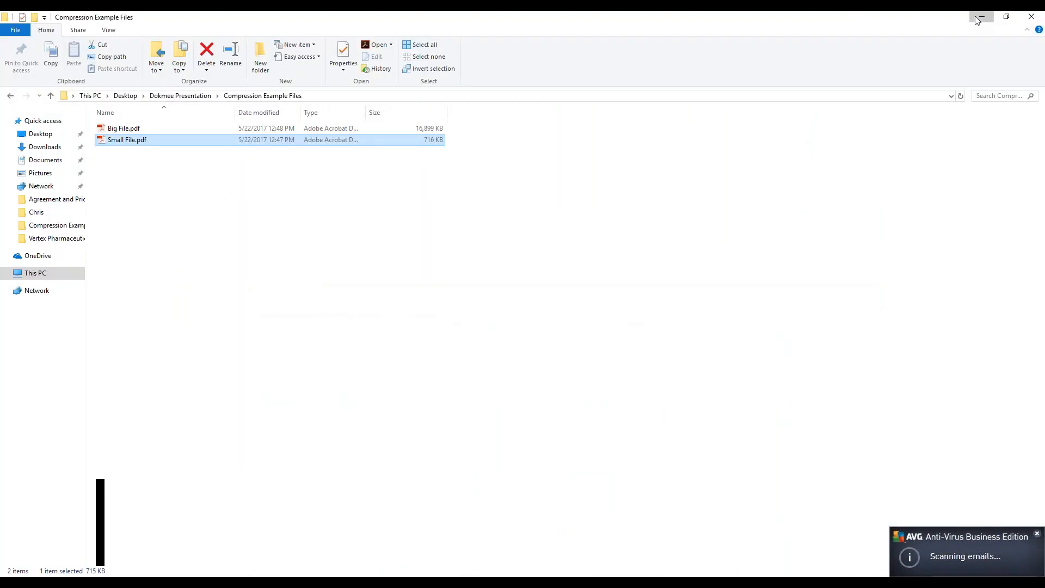
{"action": "left_click", "coordinate": [980, 17]}
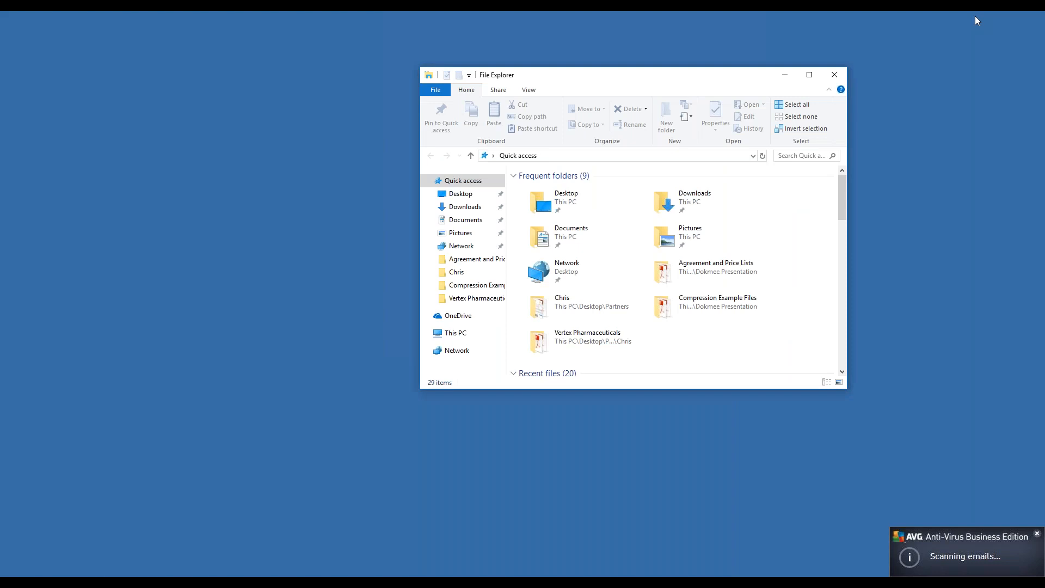
{"action": "left_click", "coordinate": [782, 76]}
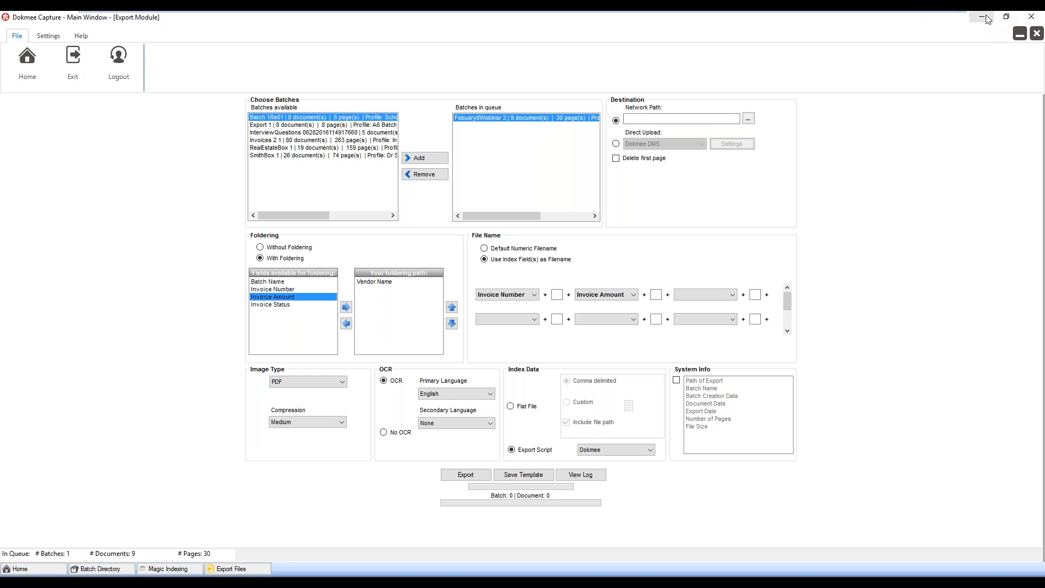
{"action": "left_click", "coordinate": [1036, 33]}
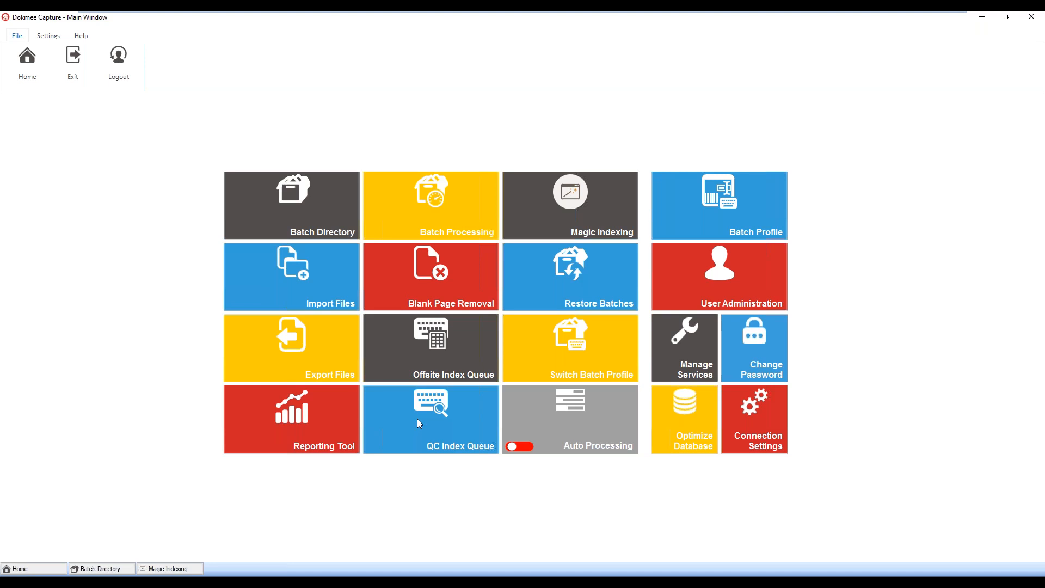
Switch to the Magic Indexing demo slides in PowerPoint and display slide 8 with the presenter's contact details
{"action": "key", "text": "alt+Tab"}
{"action": "scroll", "coordinate": [112, 450], "scroll_direction": "down", "scroll_amount": 3}
{"action": "left_click", "coordinate": [102, 507]}
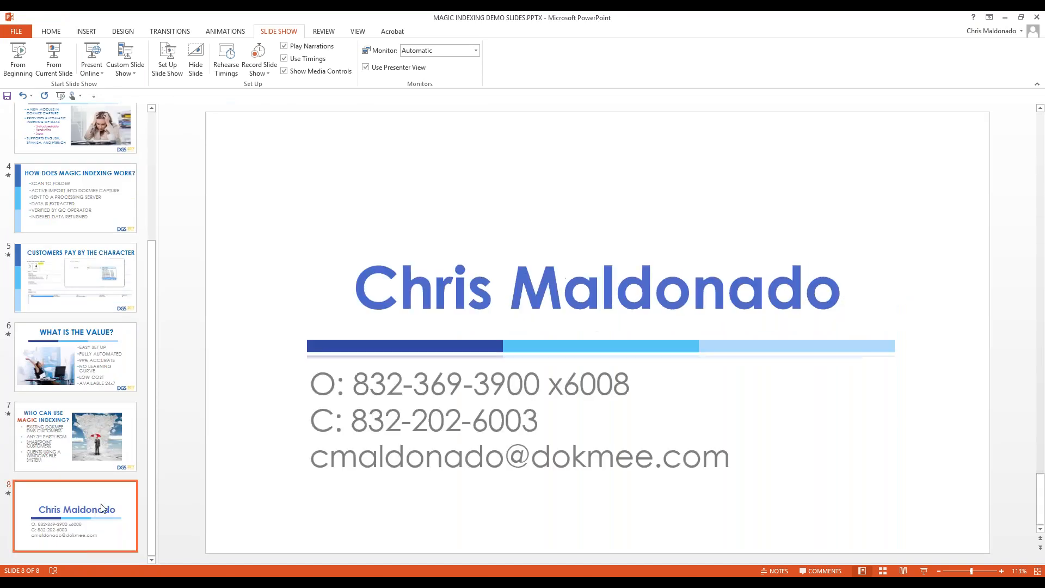